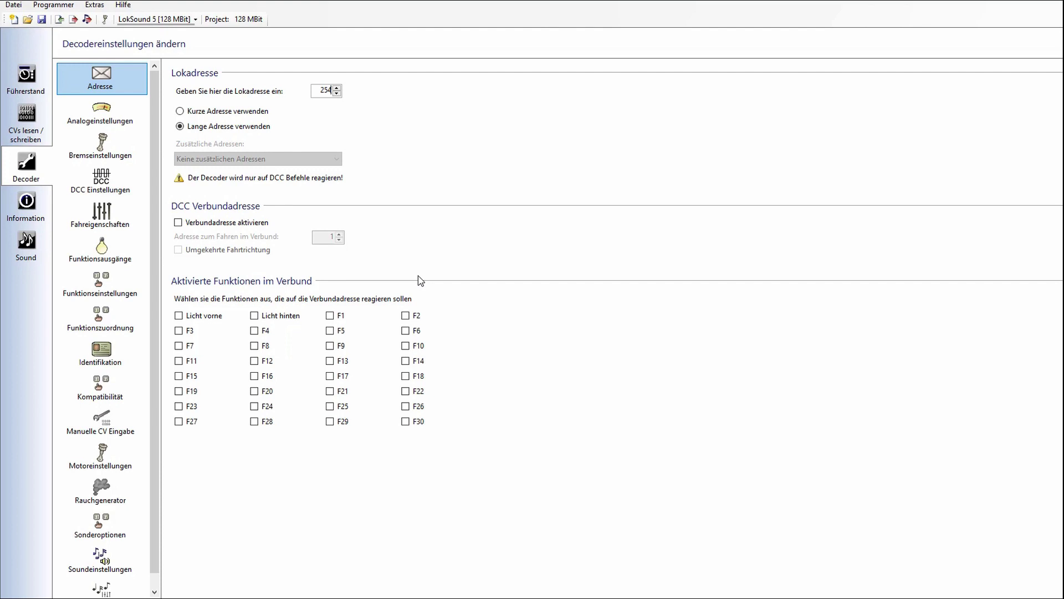
# Step: Write the changed decoder settings, including long loco address 254, to the decoder
pyautogui.click(74, 19)
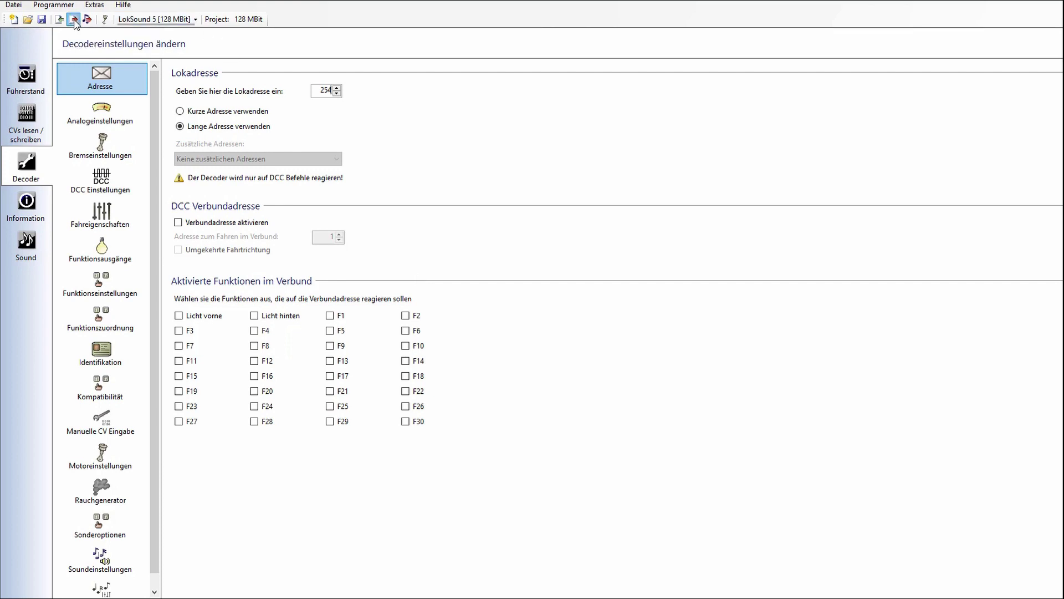
pyautogui.click(597, 344)
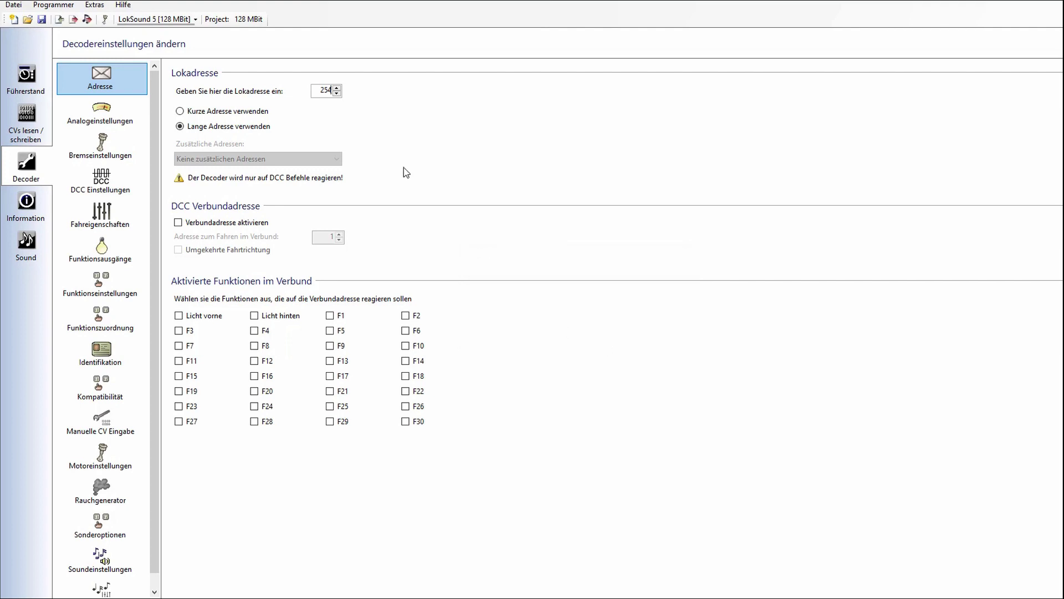
# Step: In the function output settings, set the mode of Licht vorne [1] to Dimmbares Licht (Ein- und Ausblenden)
pyautogui.click(120, 262)
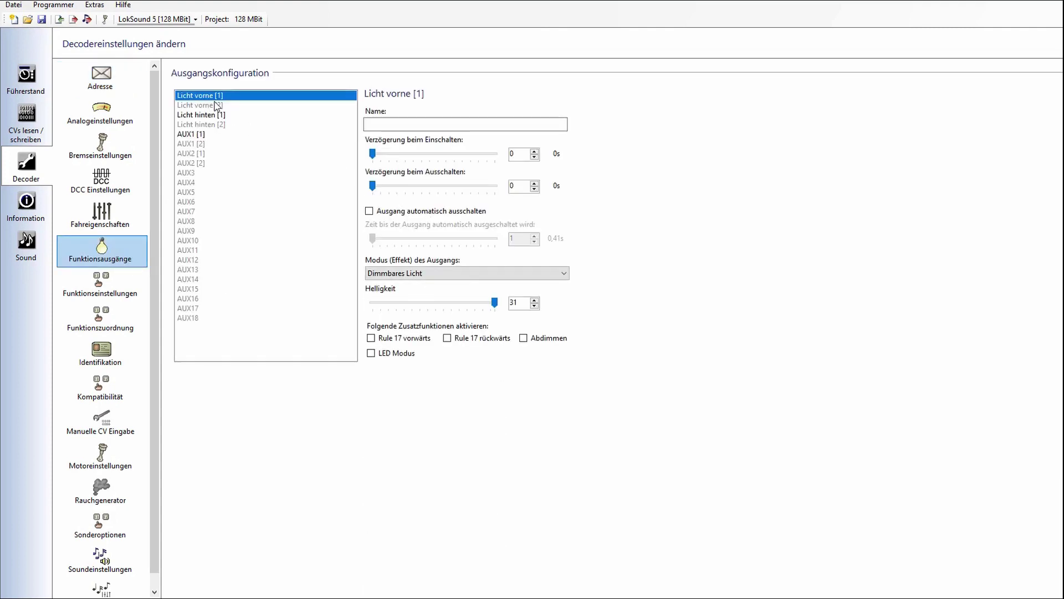
pyautogui.click(374, 127)
pyautogui.click(411, 275)
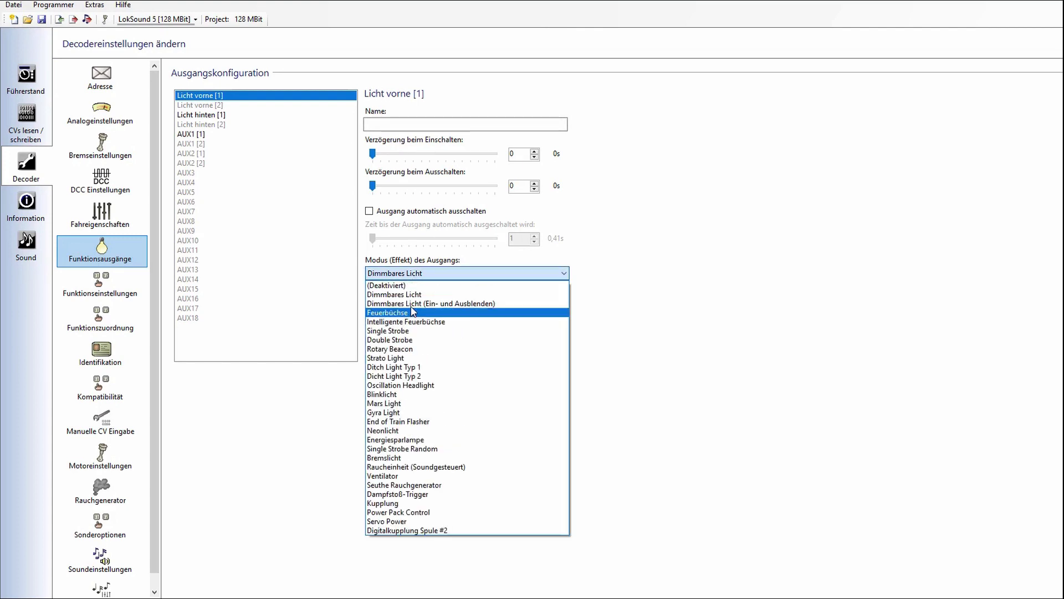
pyautogui.click(411, 302)
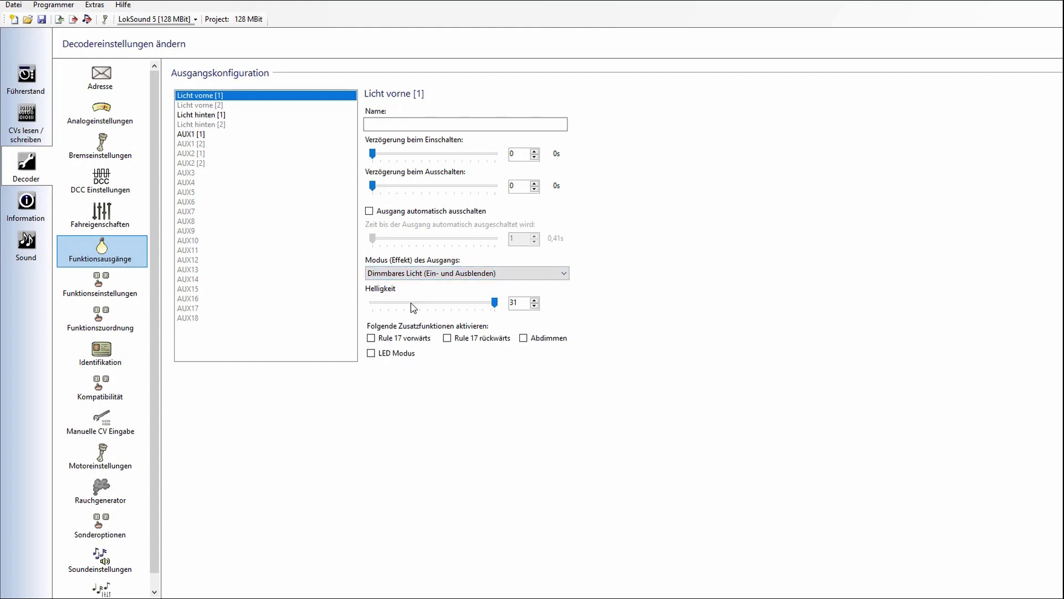
# Step: Set the brightness of outputs Licht vorne [1] and Licht hinten [1] to 15
pyautogui.click(425, 305)
pyautogui.click(425, 305)
pyautogui.click(211, 116)
pyautogui.click(431, 306)
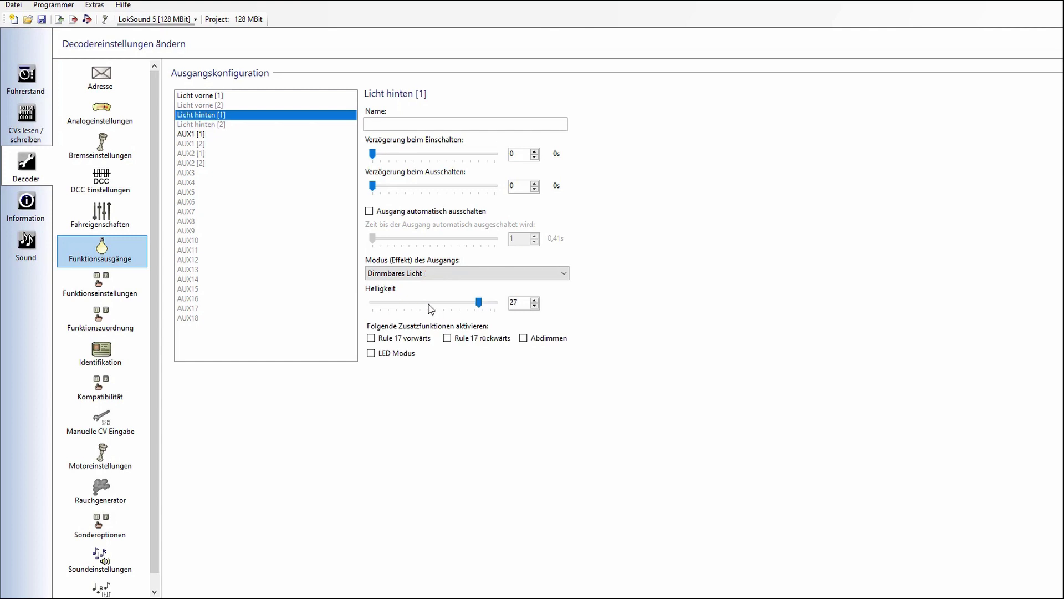
pyautogui.click(217, 97)
pyautogui.click(215, 115)
pyautogui.moveTo(423, 304); pyautogui.dragTo(435, 309)
pyautogui.click(233, 98)
pyautogui.moveTo(424, 302); pyautogui.dragTo(432, 303)
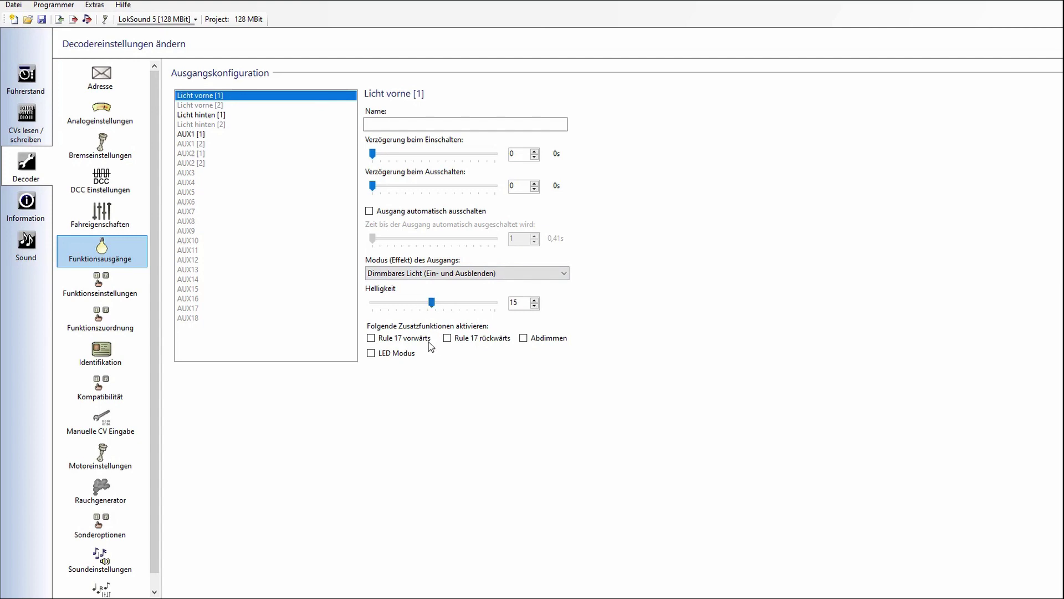
# Step: Enable LED Modus for outputs Licht vorne [1] and Licht hinten [1]
pyautogui.click(371, 355)
pyautogui.click(224, 116)
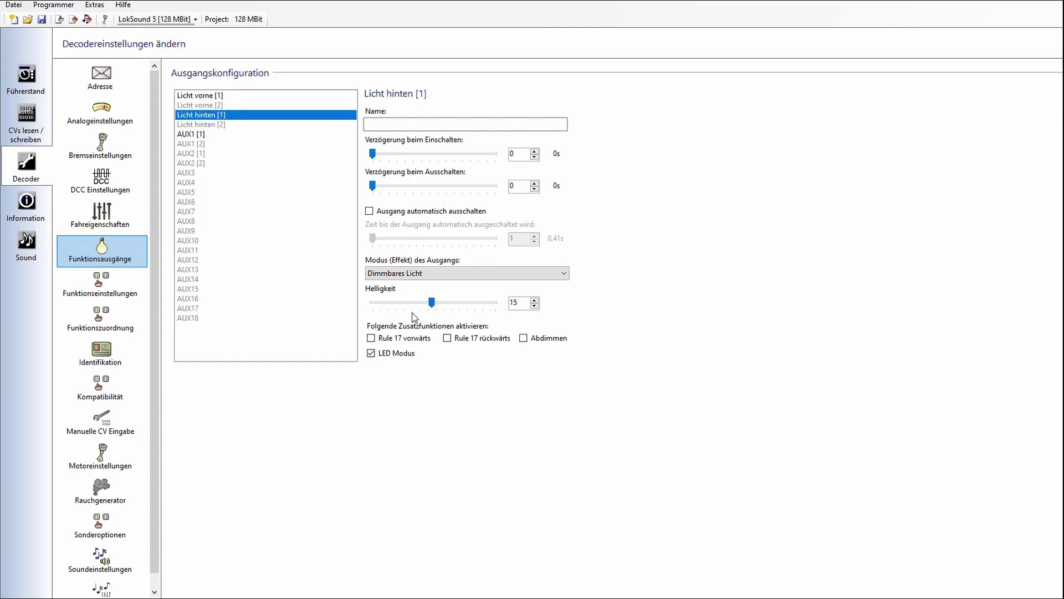
pyautogui.click(202, 97)
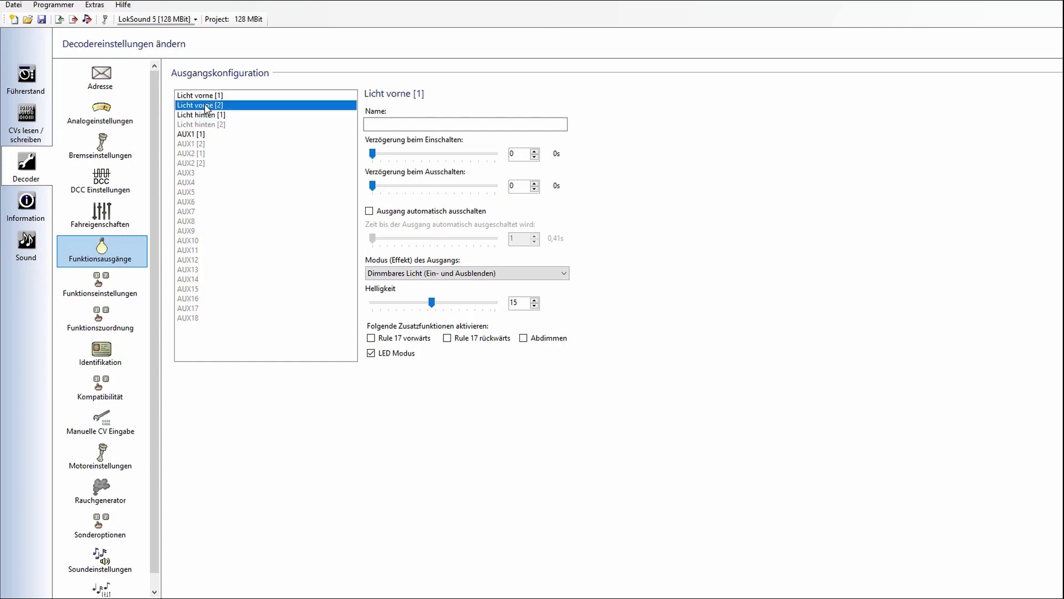
# Step: Set outputs Licht vorne [2] and Licht hinten [2] to Dimmbares Licht at brightness 31, with LED Modus enabled
pyautogui.click(206, 107)
pyautogui.click(387, 274)
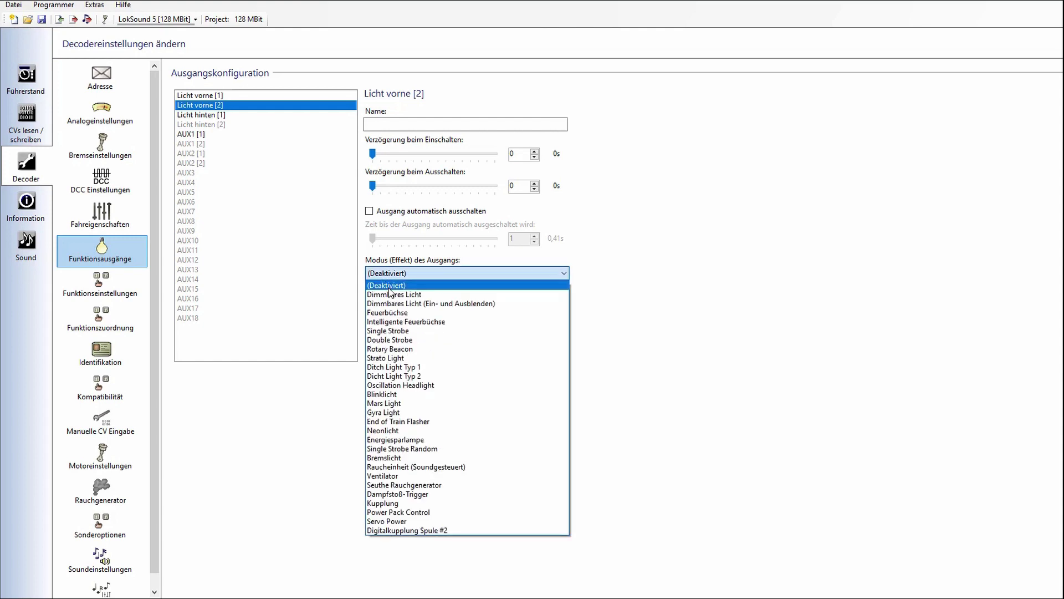
pyautogui.click(393, 295)
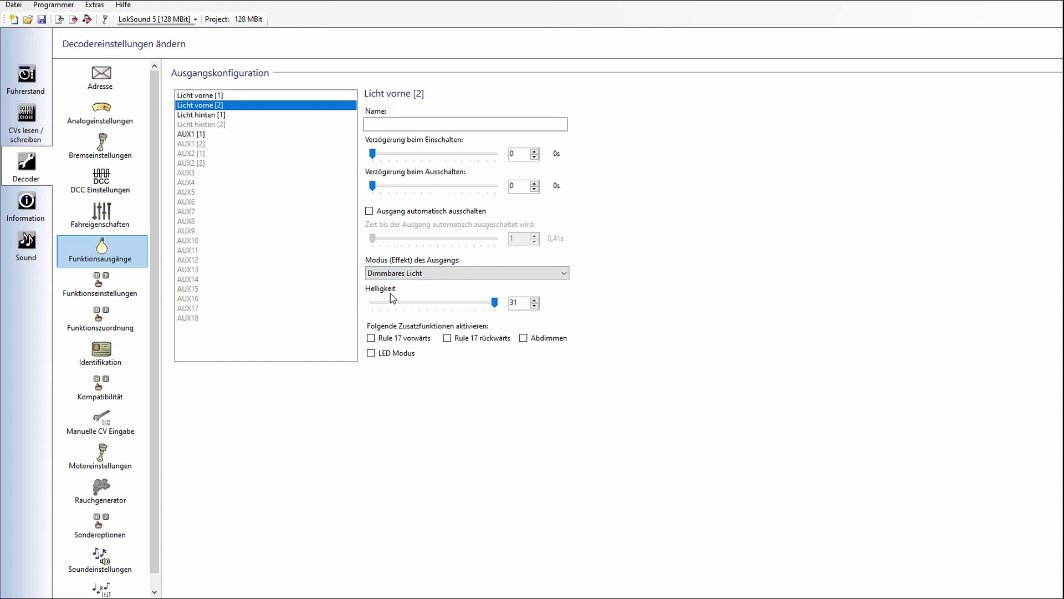
pyautogui.click(212, 124)
pyautogui.click(443, 273)
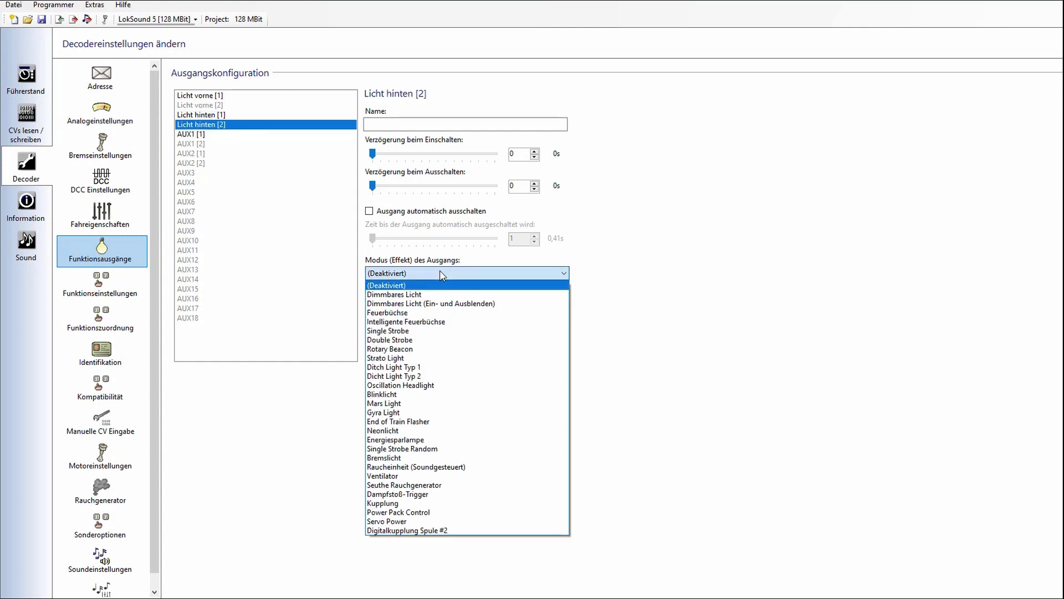
pyautogui.click(442, 294)
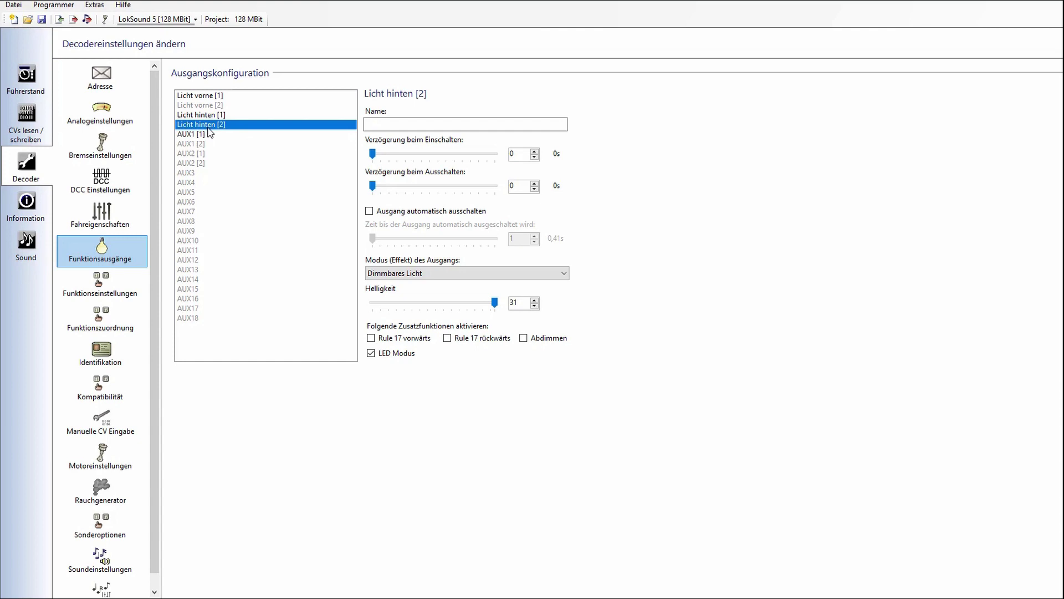
# Step: Name both outputs Licht vorne [2] and Licht hinten [2] "Fernlicht"
pyautogui.click(205, 107)
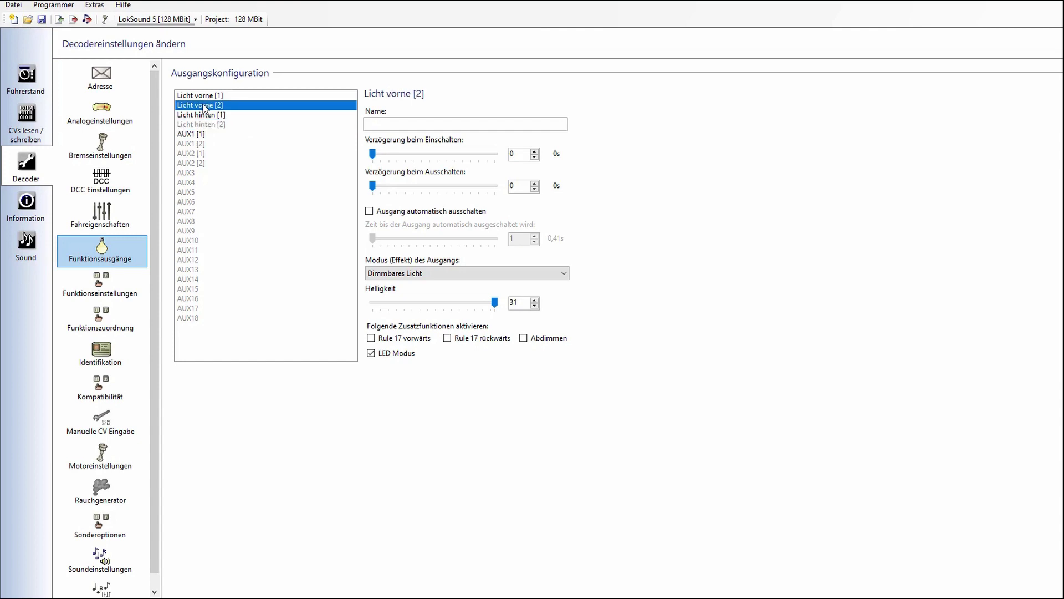
pyautogui.click(377, 125)
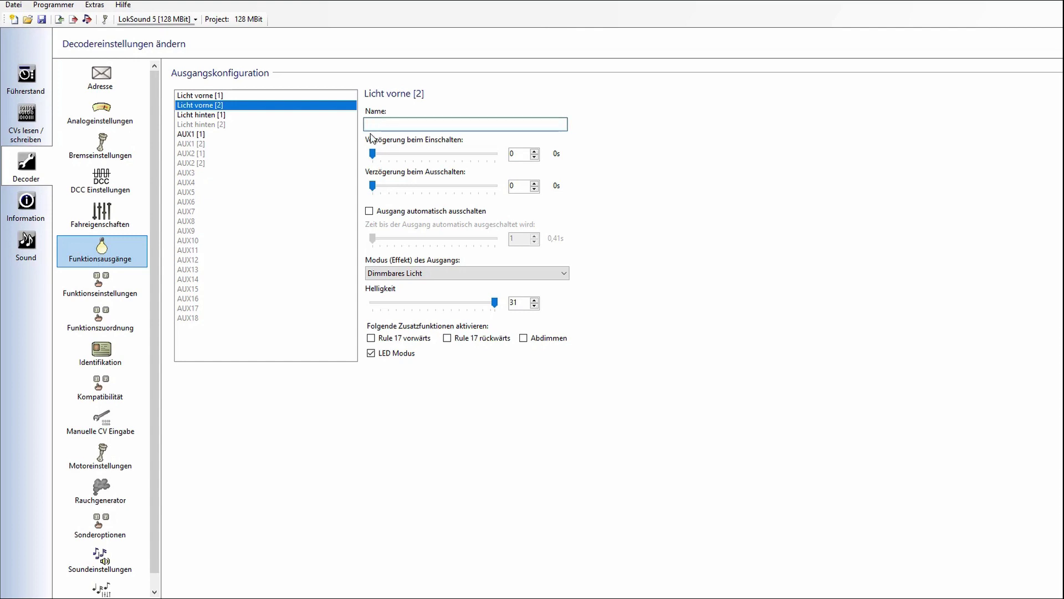
pyautogui.write('Fernlicht')
pyautogui.click(201, 126)
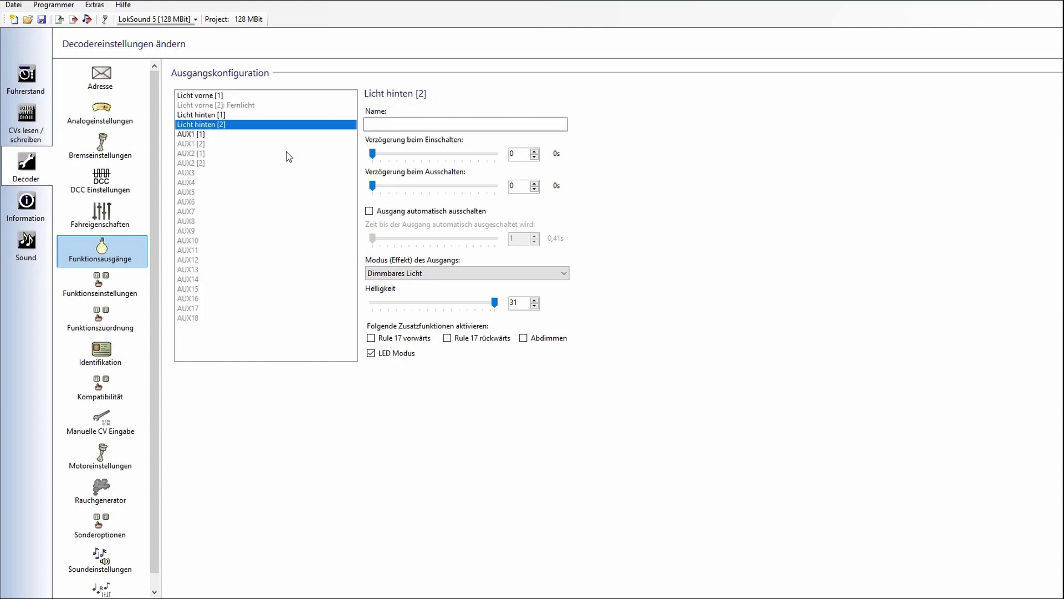
pyautogui.click(388, 124)
pyautogui.write('Fern')
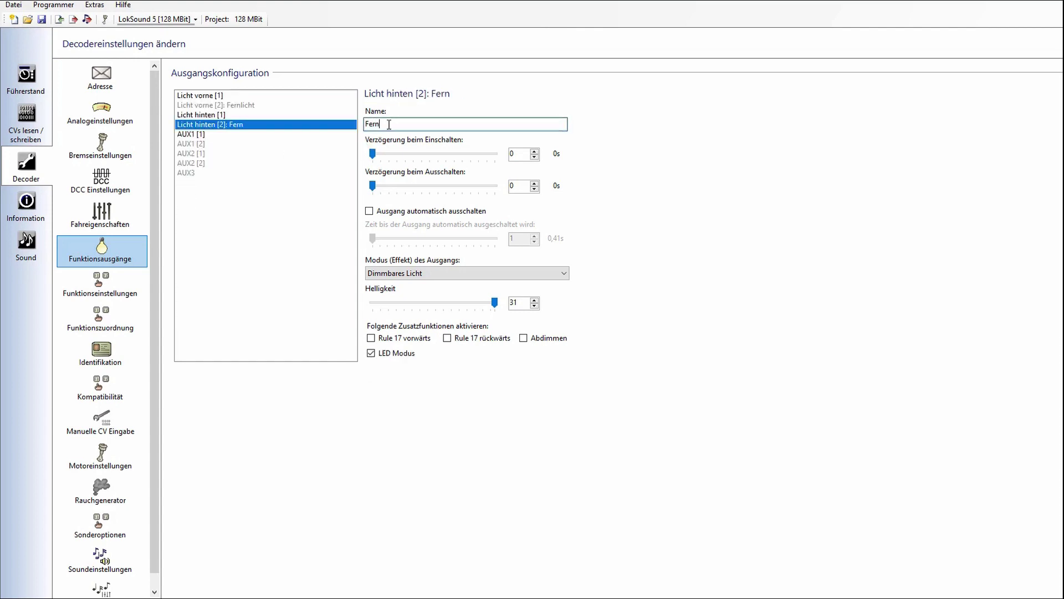
pyautogui.write('licht')
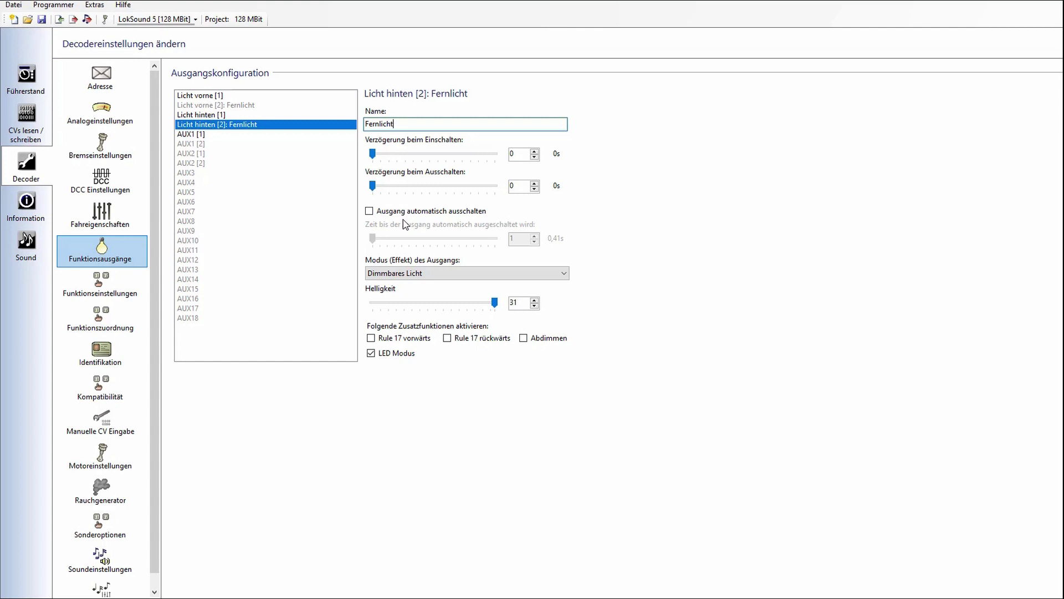
# Step: Recheck the Licht vorne [2] output and write the changed output settings to the decoder
pyautogui.click(217, 106)
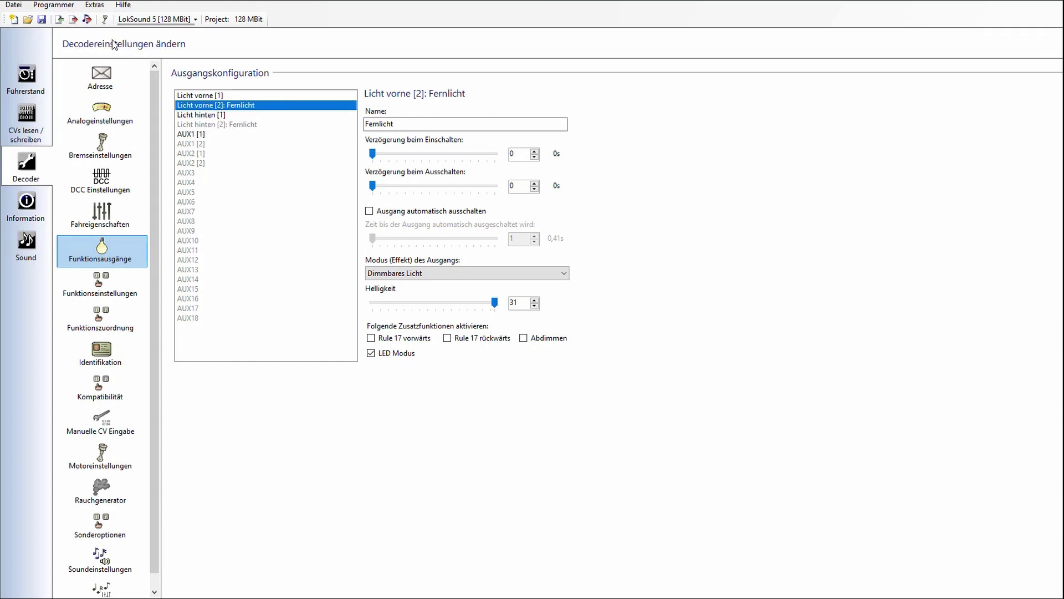
pyautogui.click(73, 18)
pyautogui.click(592, 345)
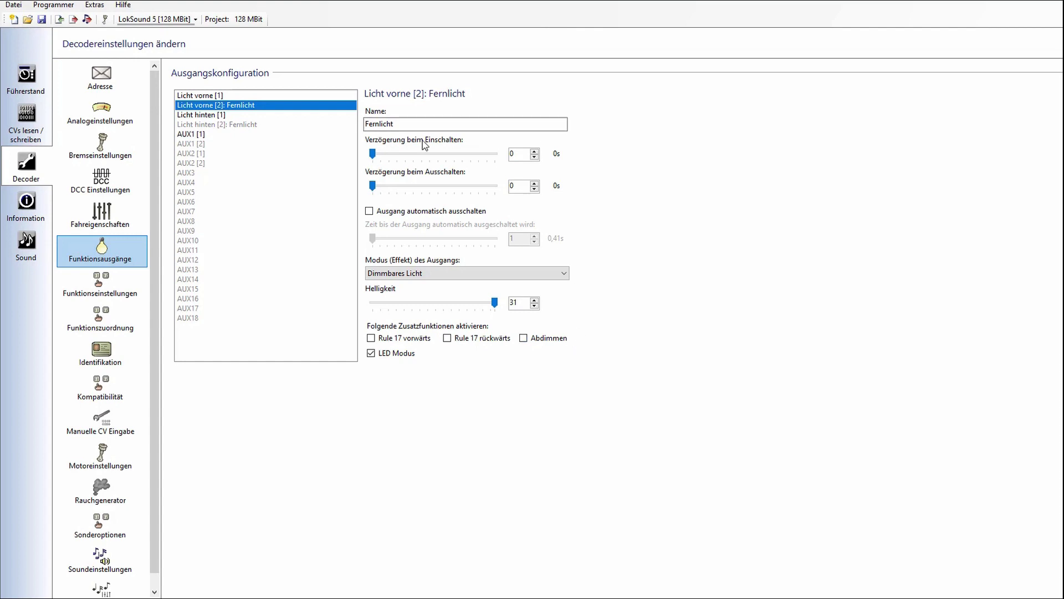
# Step: Open the decoder test in the virtual cab and set the track to GO for address 254
pyautogui.click(12, 85)
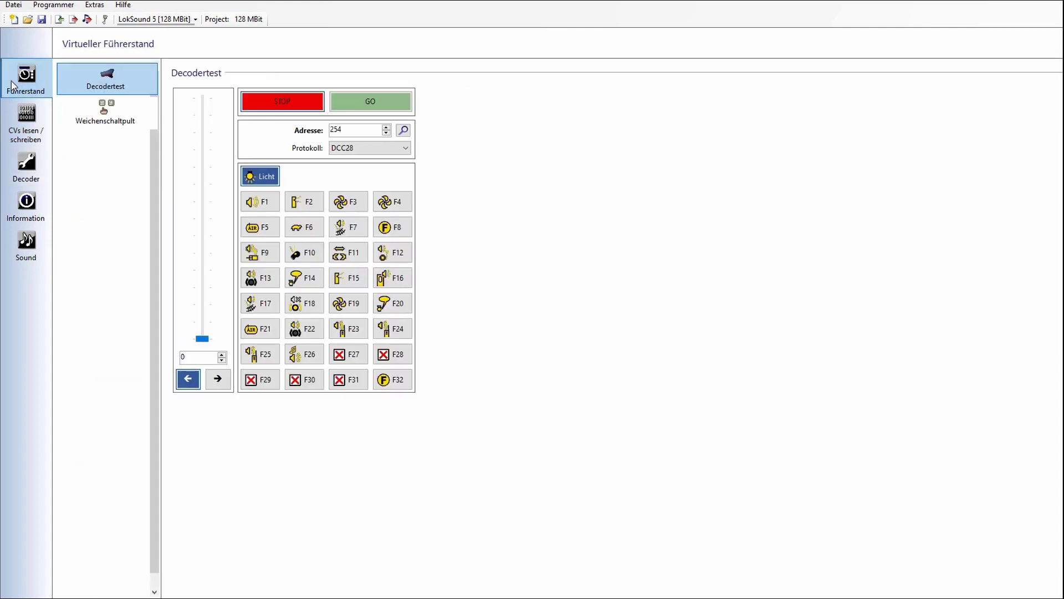
pyautogui.click(367, 98)
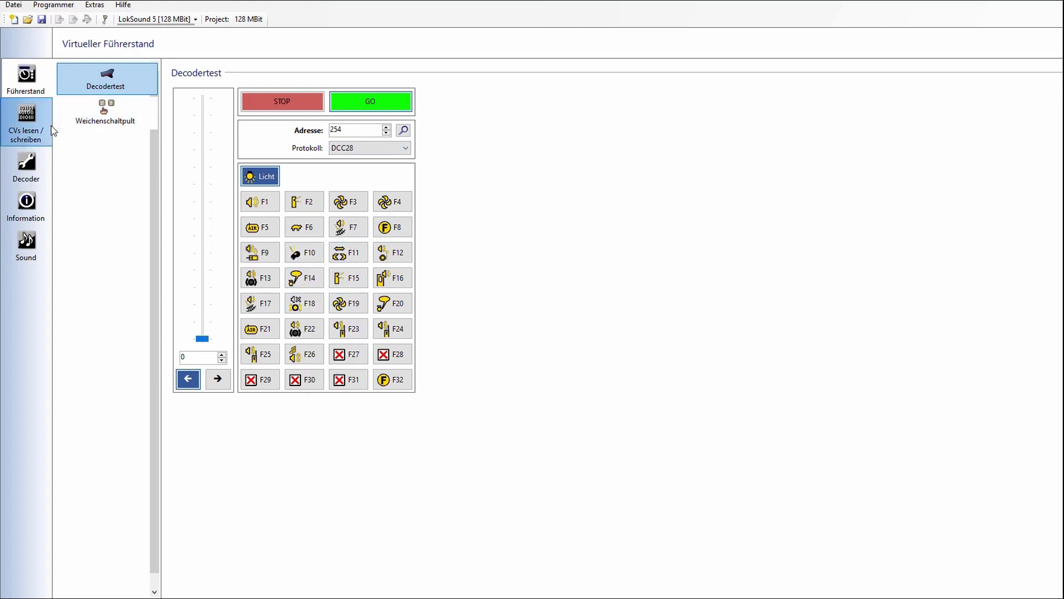
# Step: Return to the decoder settings and look through the Funktionseinstellungen, including the Zufallsfunktionen
pyautogui.click(33, 179)
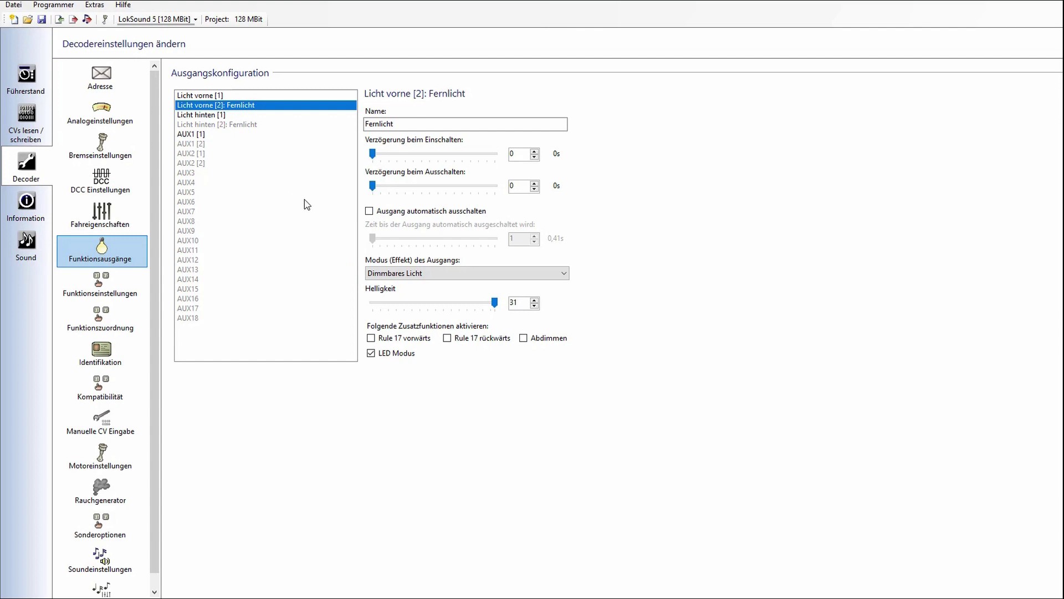
pyautogui.click(100, 300)
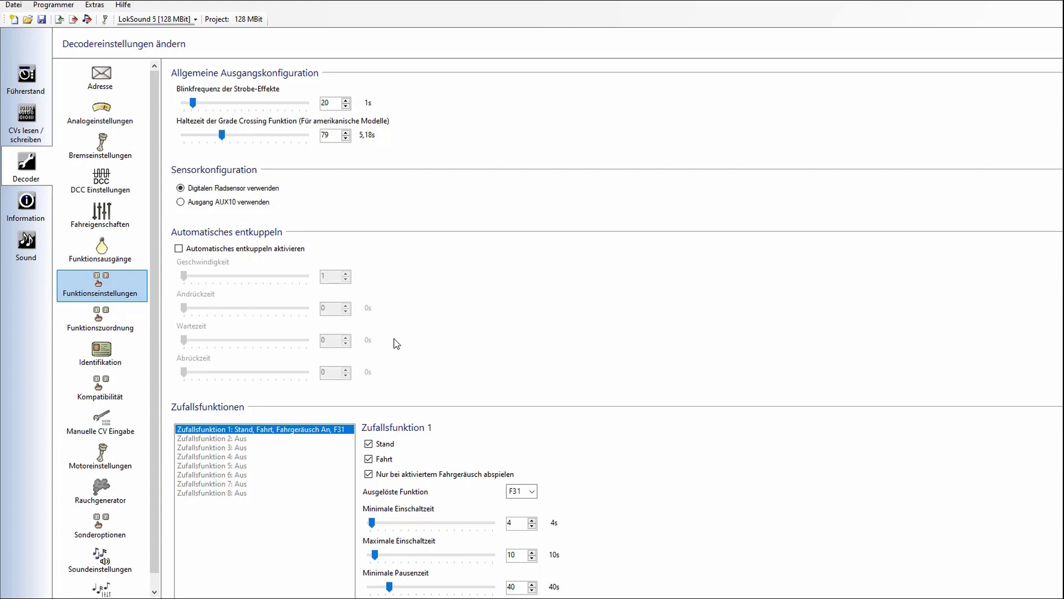
pyautogui.scroll(-1, 397, 343)
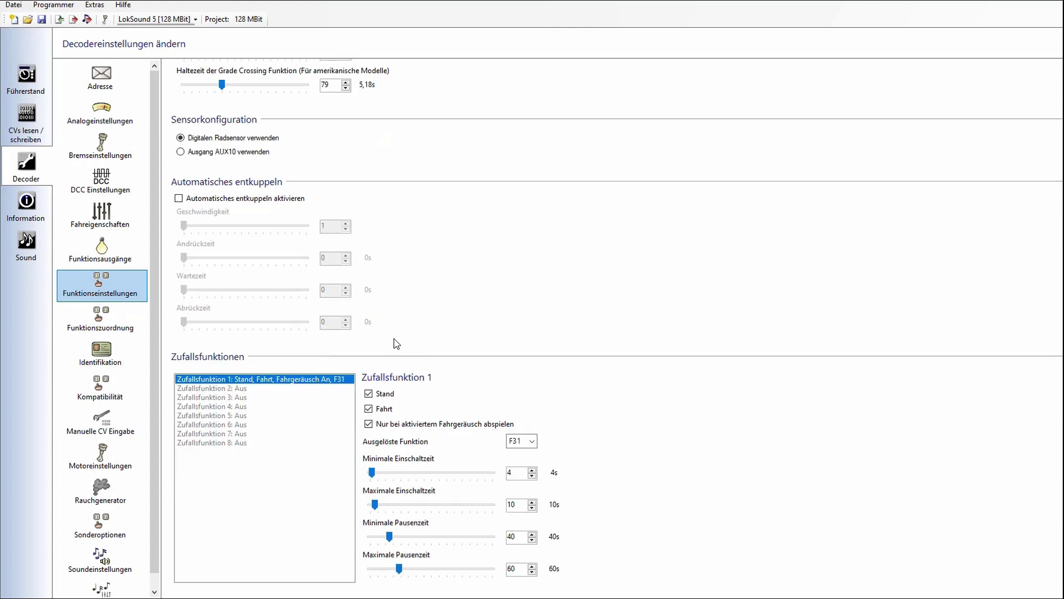
# Step: In the function mapping, set F27 to An as the condition of the empty row below F26
pyautogui.click(129, 318)
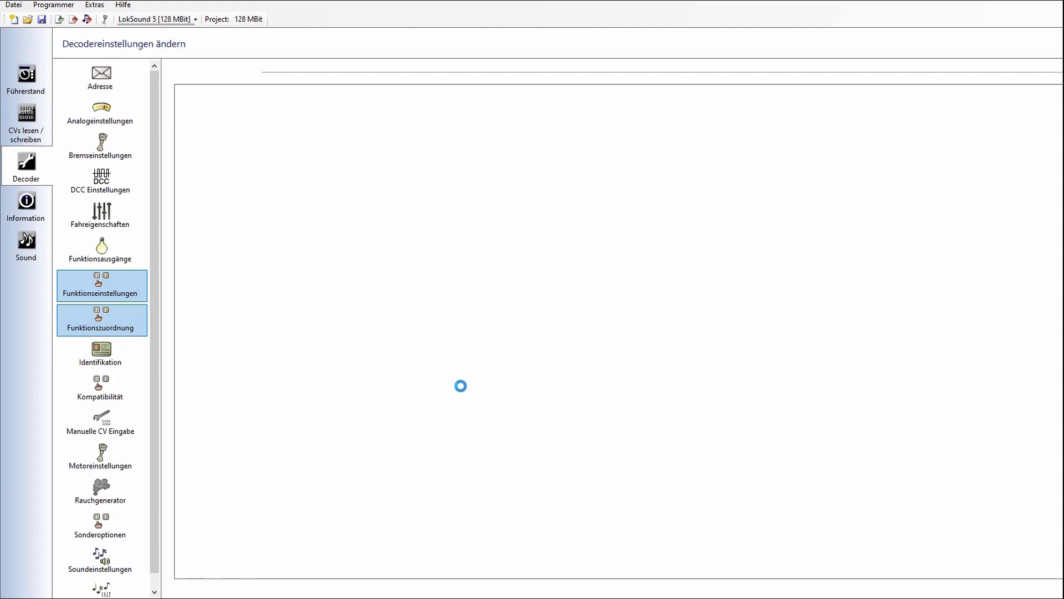
pyautogui.scroll(-3, 460, 365)
pyautogui.click(272, 392)
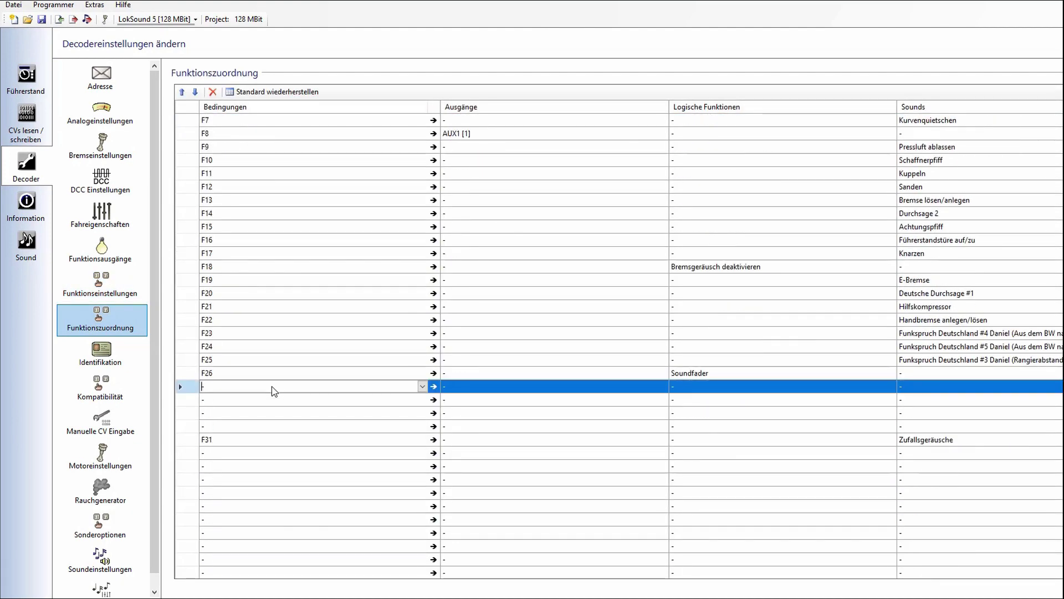
pyautogui.click(423, 387)
pyautogui.scroll(-2, 385, 456)
pyautogui.scroll(2, 385, 454)
pyautogui.moveTo(419, 441); pyautogui.dragTo(417, 514)
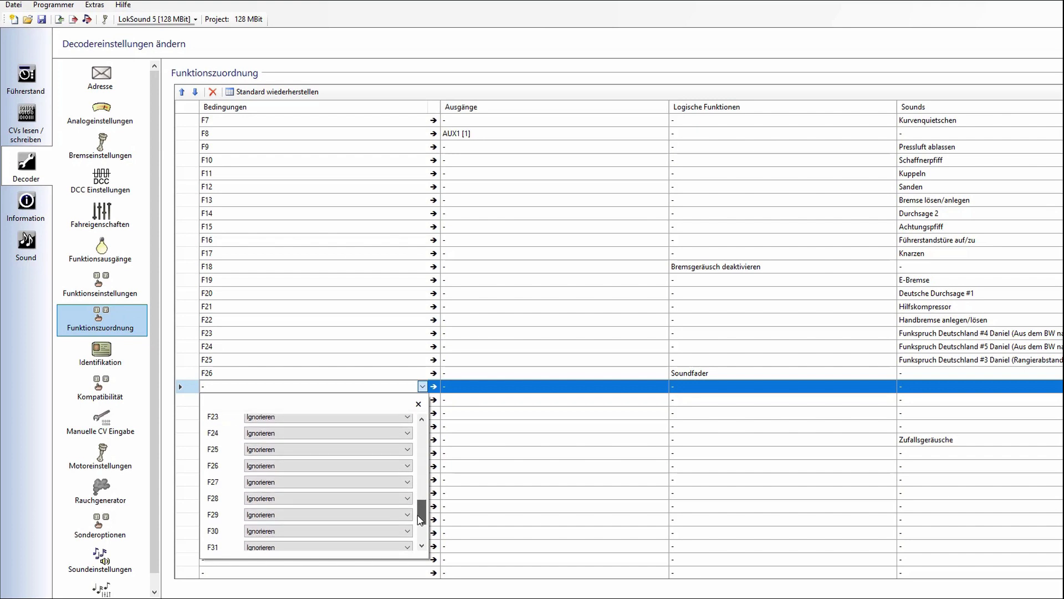
pyautogui.click(278, 483)
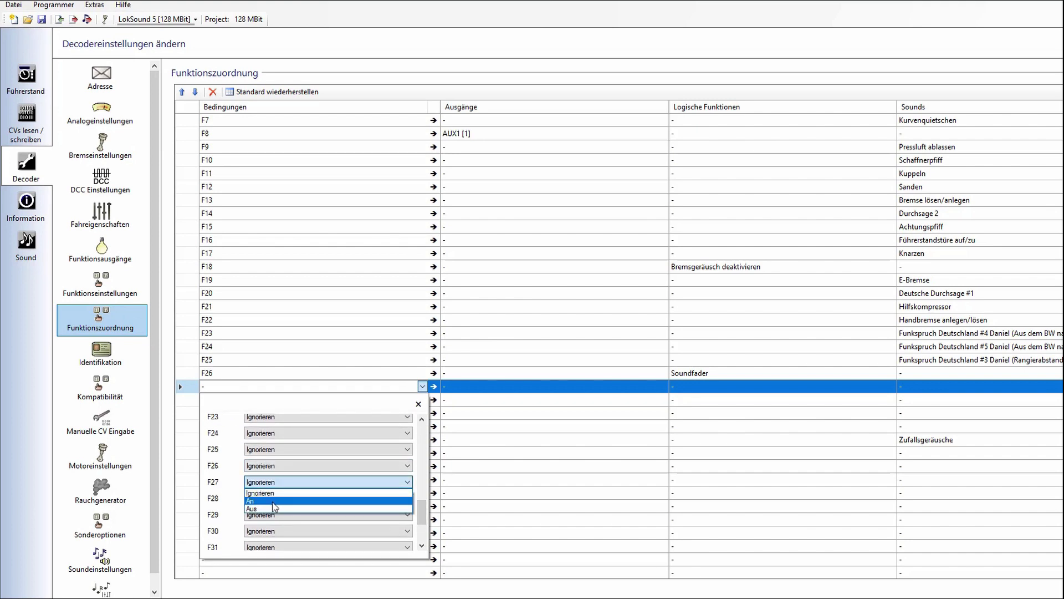
pyautogui.click(273, 501)
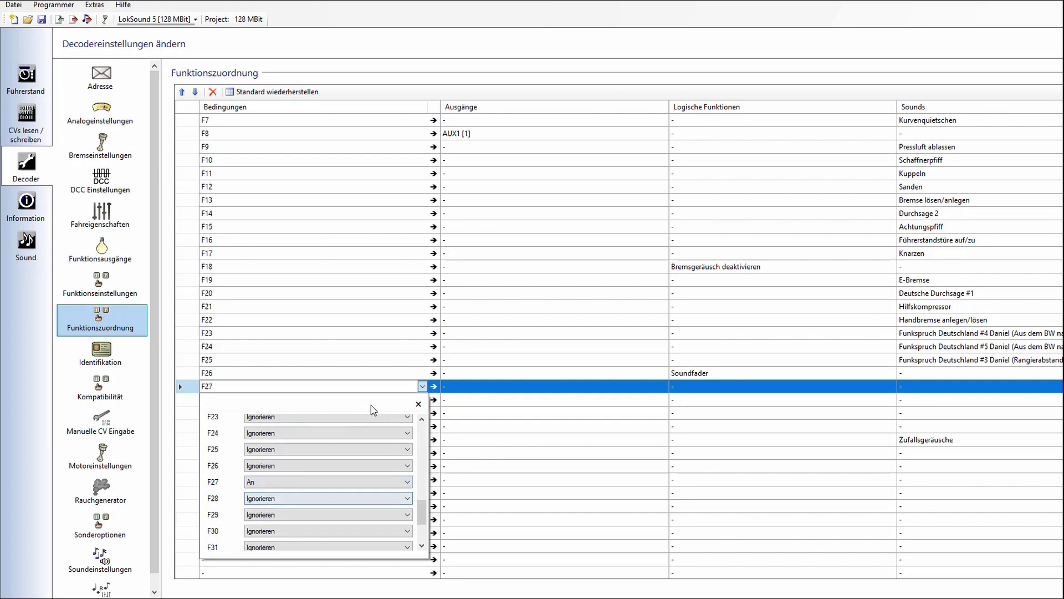
# Step: Assign the output Licht vorne [2]: Fernlicht to the F27 row
pyautogui.click(480, 392)
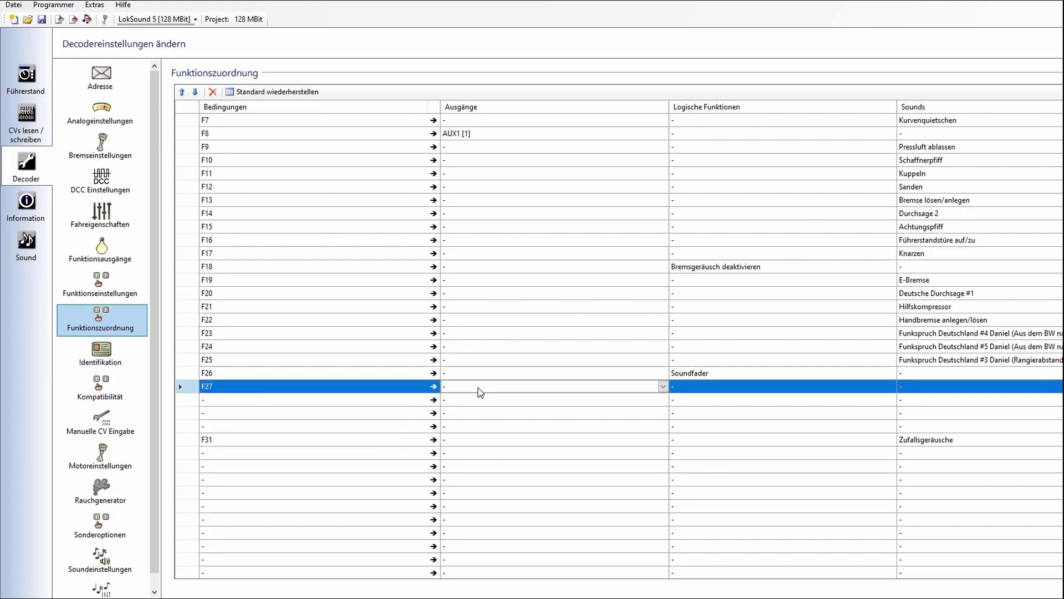
pyautogui.click(663, 386)
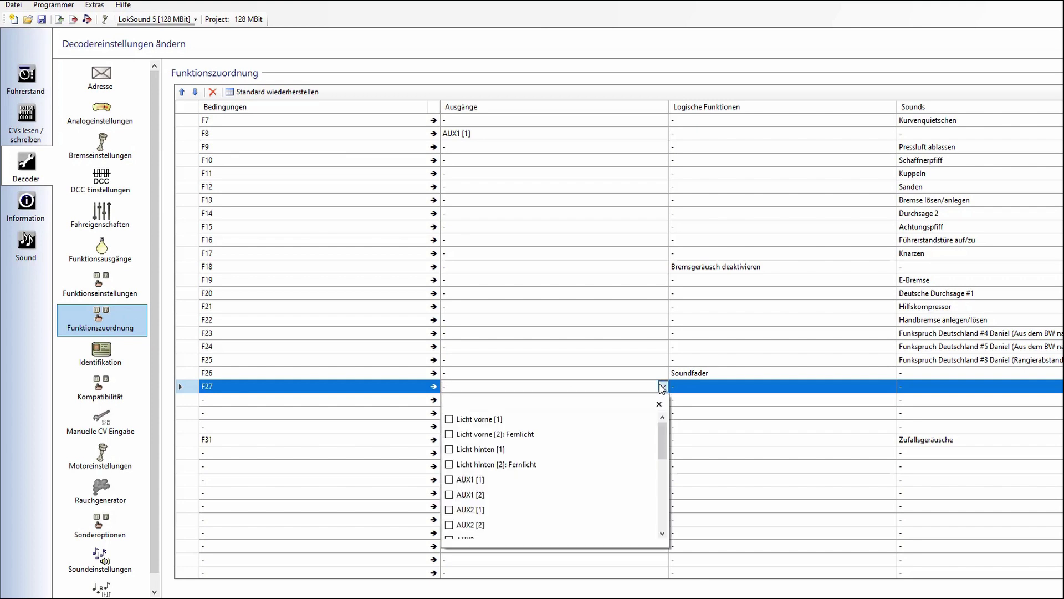
pyautogui.click(449, 435)
pyautogui.press('Return')
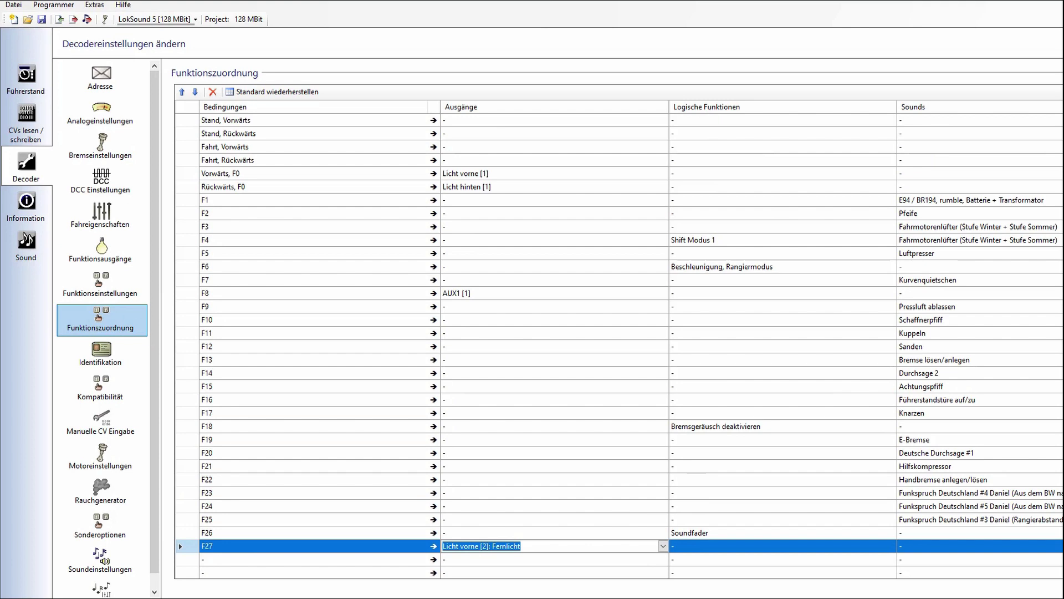
# Step: Add Lok fährt: Ja and Richtung: Vorwärts to the conditions of the F27 row
pyautogui.scroll(-3, 513, 468)
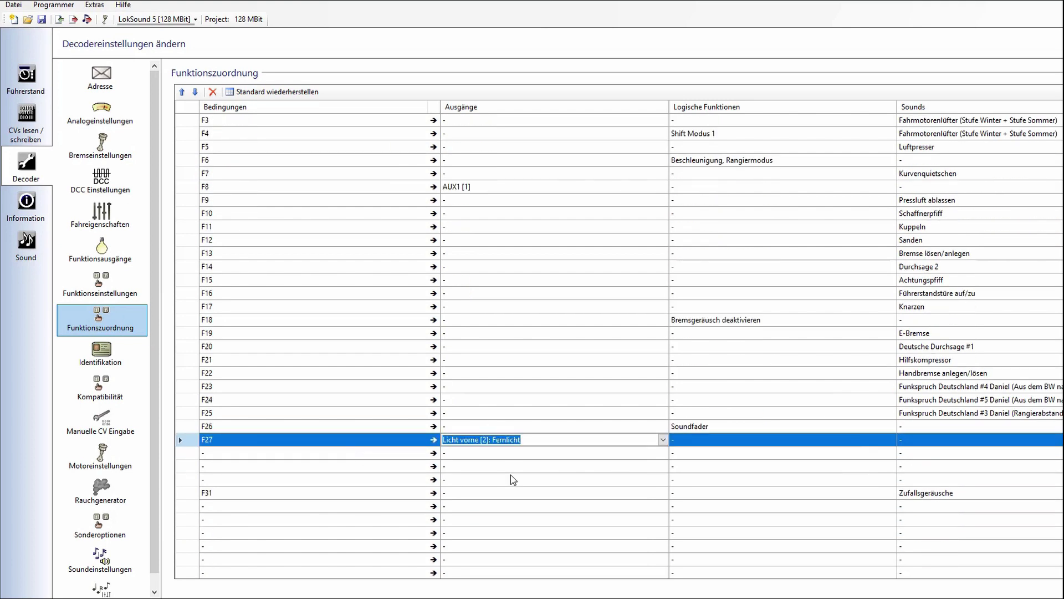
pyautogui.click(355, 441)
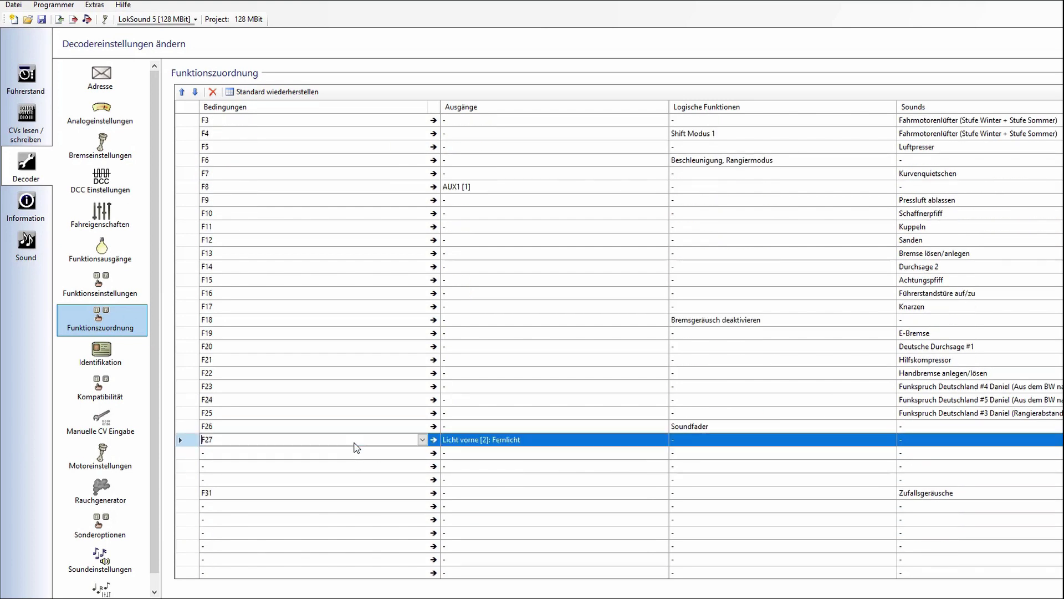
pyautogui.click(421, 440)
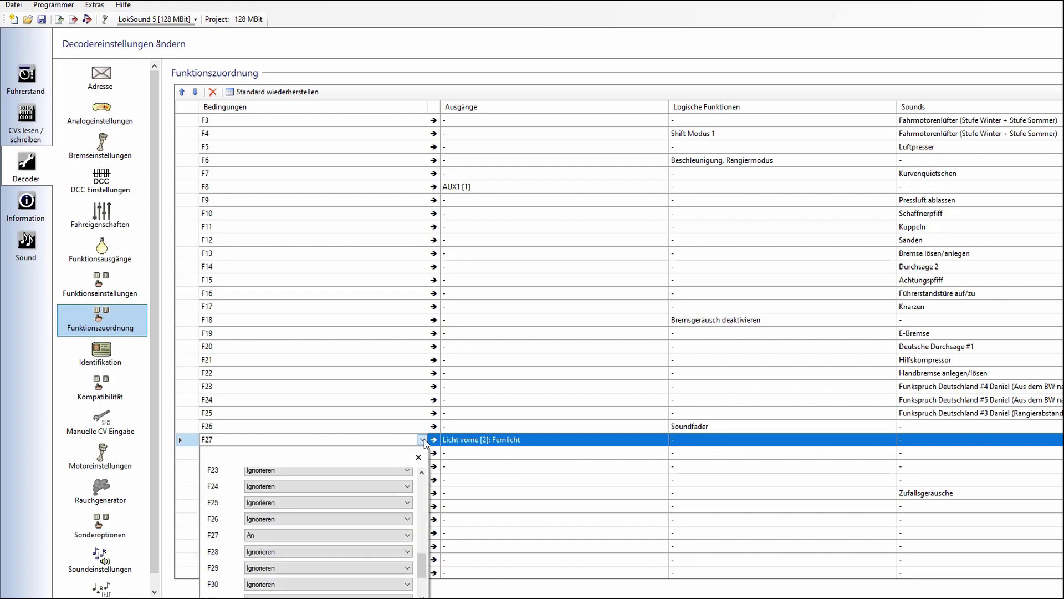
pyautogui.click(338, 536)
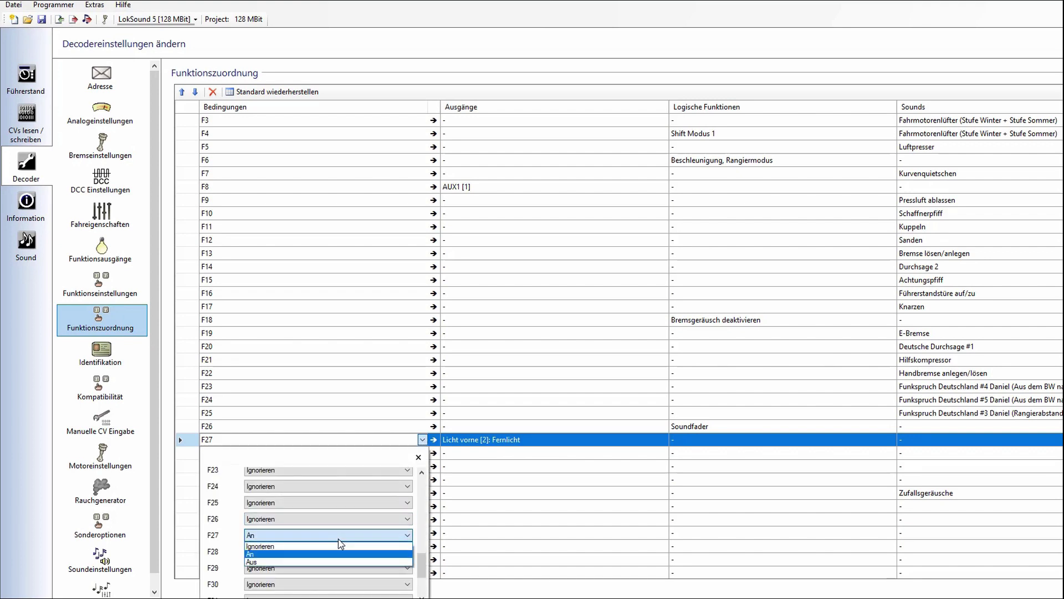
pyautogui.click(339, 540)
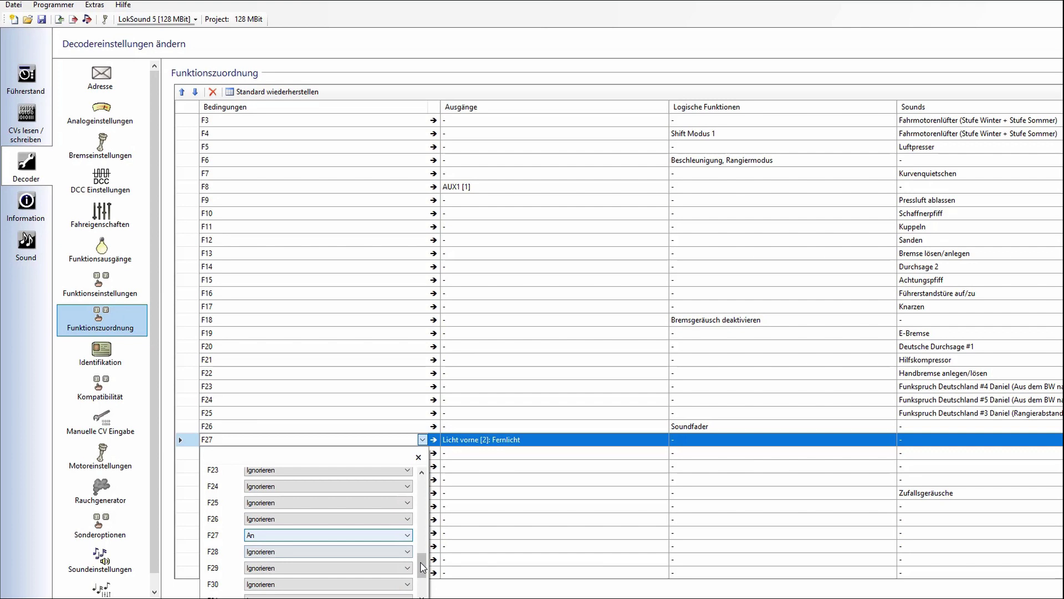
pyautogui.moveTo(423, 563); pyautogui.dragTo(421, 472)
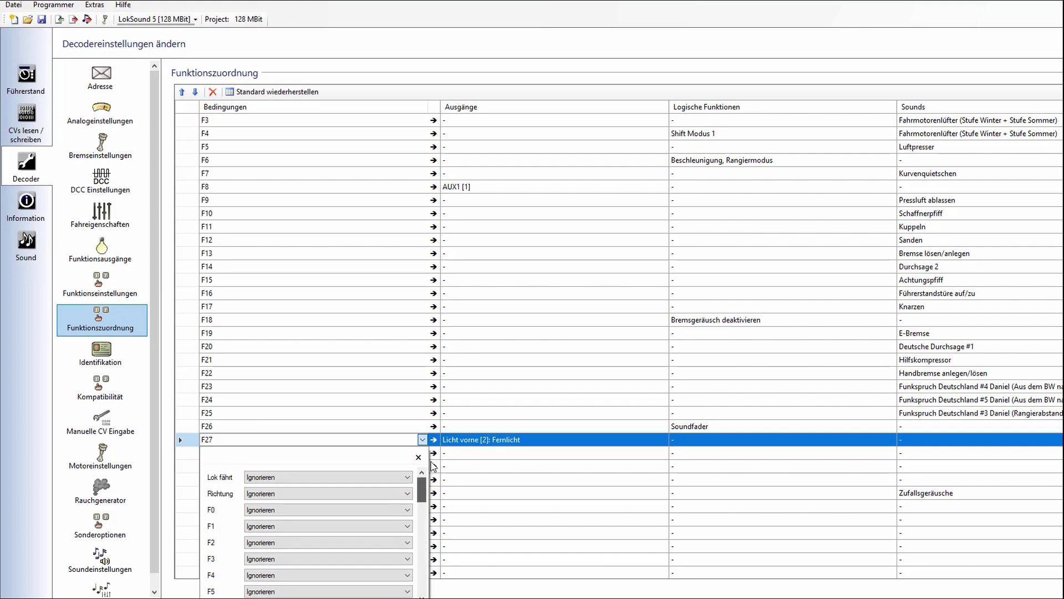
pyautogui.click(370, 475)
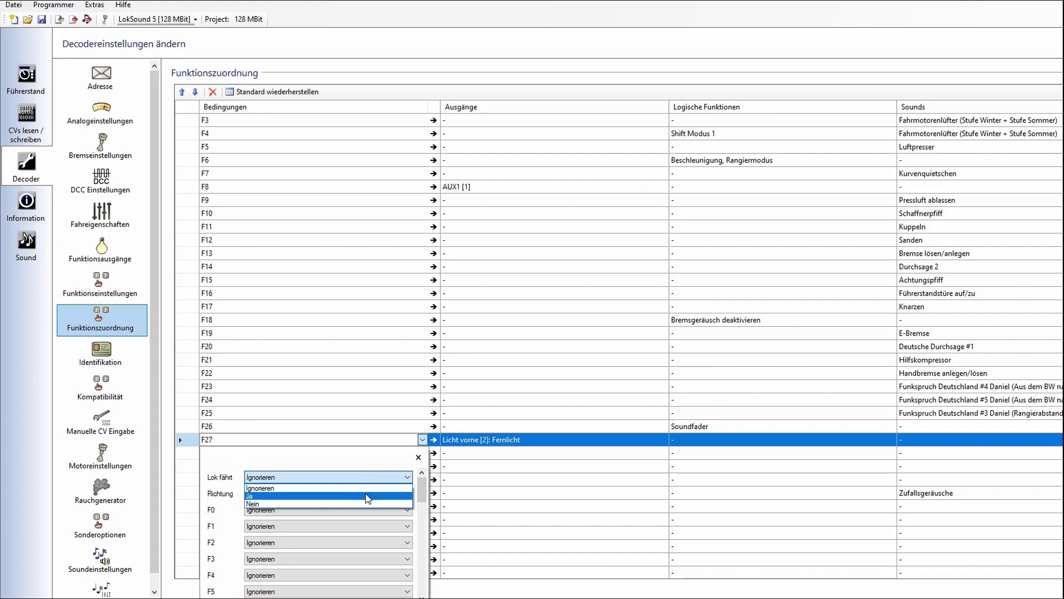
pyautogui.click(368, 496)
pyautogui.click(344, 494)
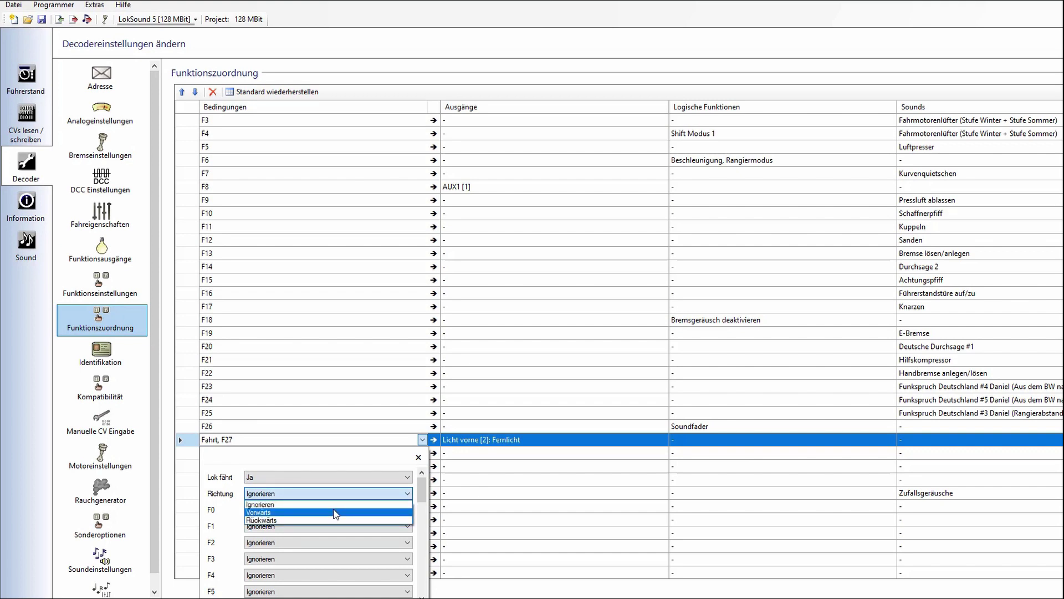
pyautogui.click(335, 513)
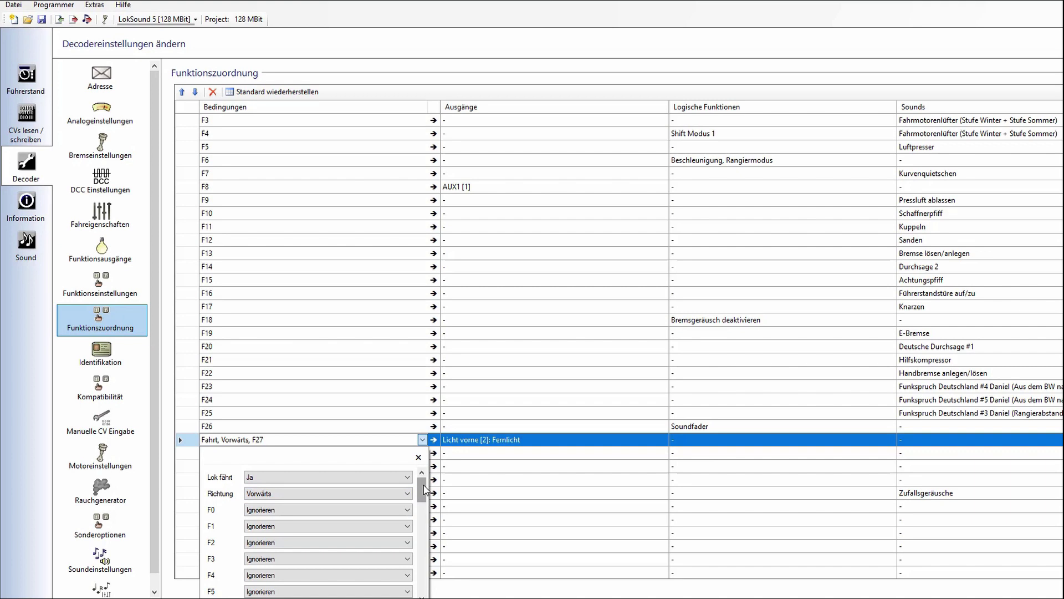
# Step: Set F27 to Ignorieren in the conditions of the Licht vorne [2]: Fernlicht row and set it back to An
pyautogui.moveTo(424, 491); pyautogui.dragTo(411, 572)
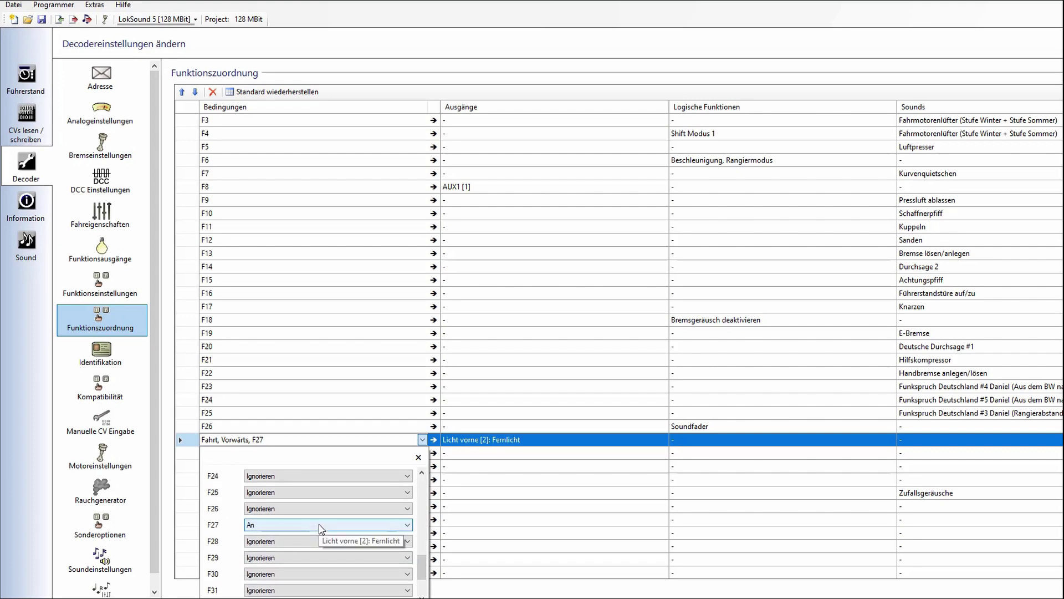
pyautogui.click(321, 526)
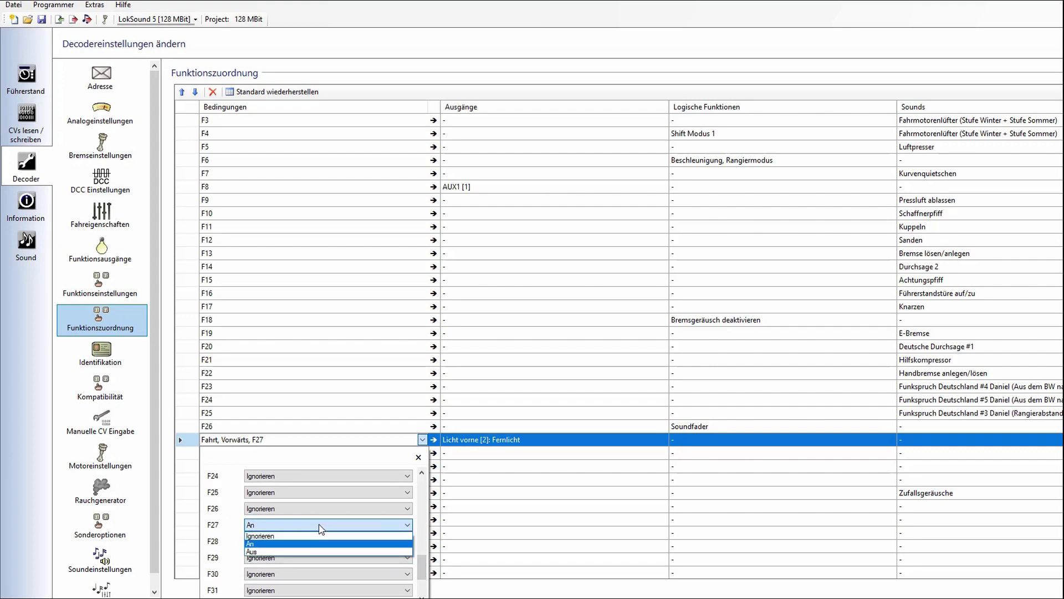
pyautogui.click(320, 527)
pyautogui.click(320, 527)
pyautogui.click(316, 536)
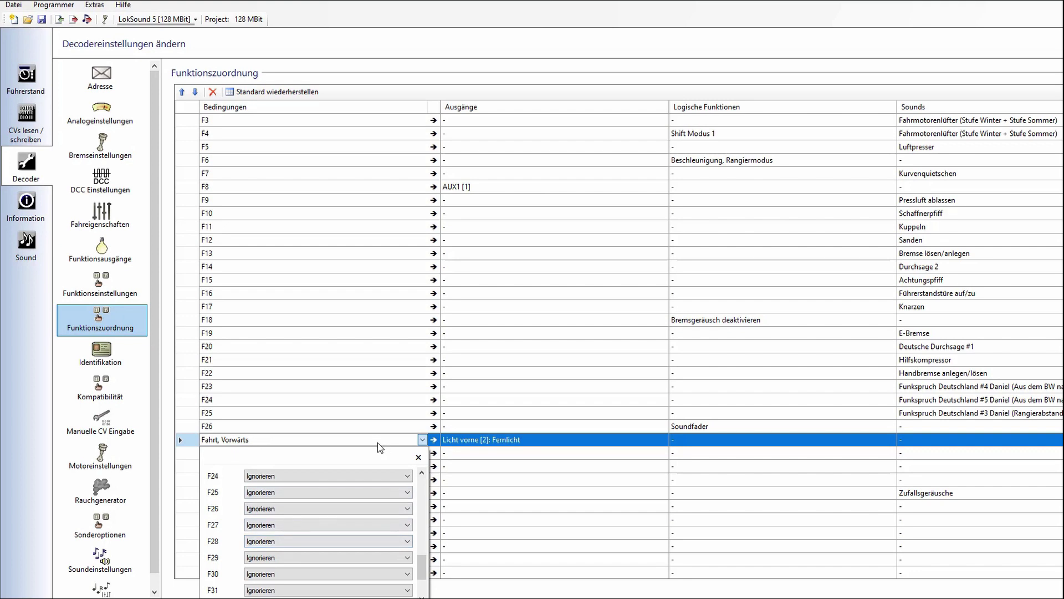
pyautogui.click(370, 427)
pyautogui.click(356, 444)
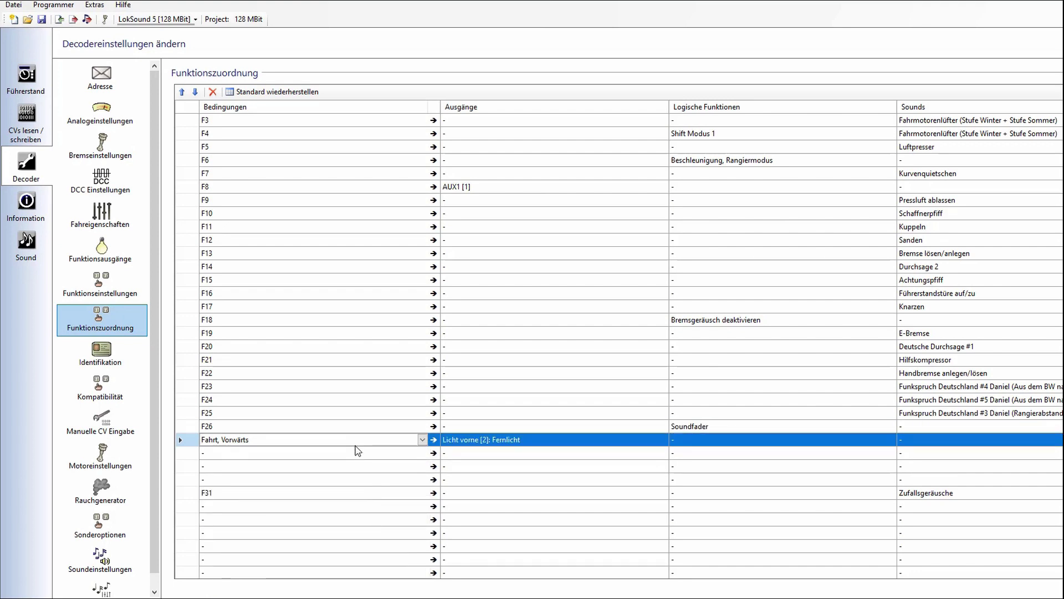
pyautogui.click(423, 440)
pyautogui.click(323, 525)
pyautogui.click(275, 543)
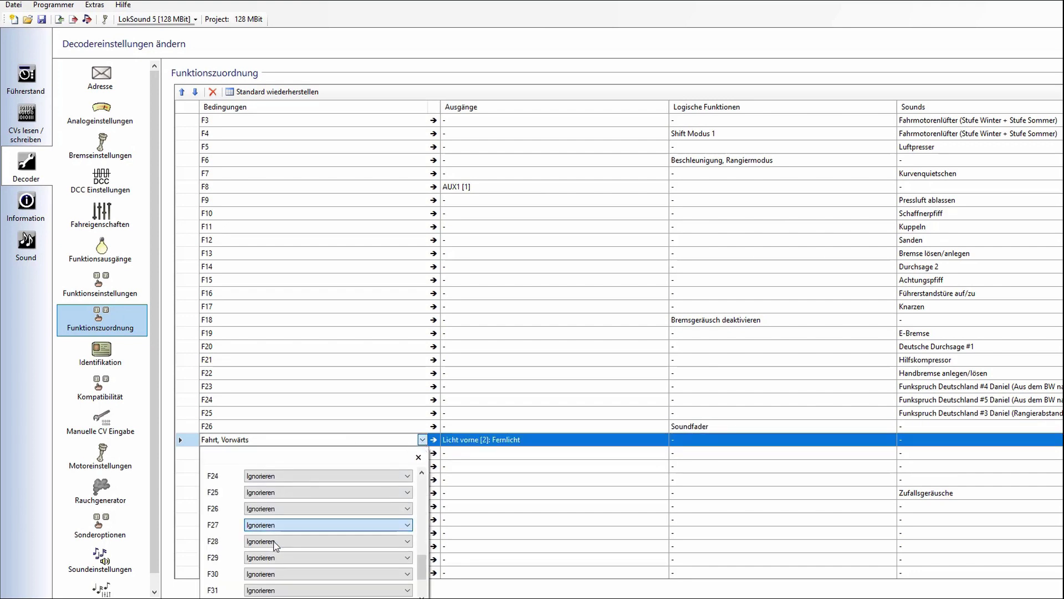
pyautogui.click(496, 443)
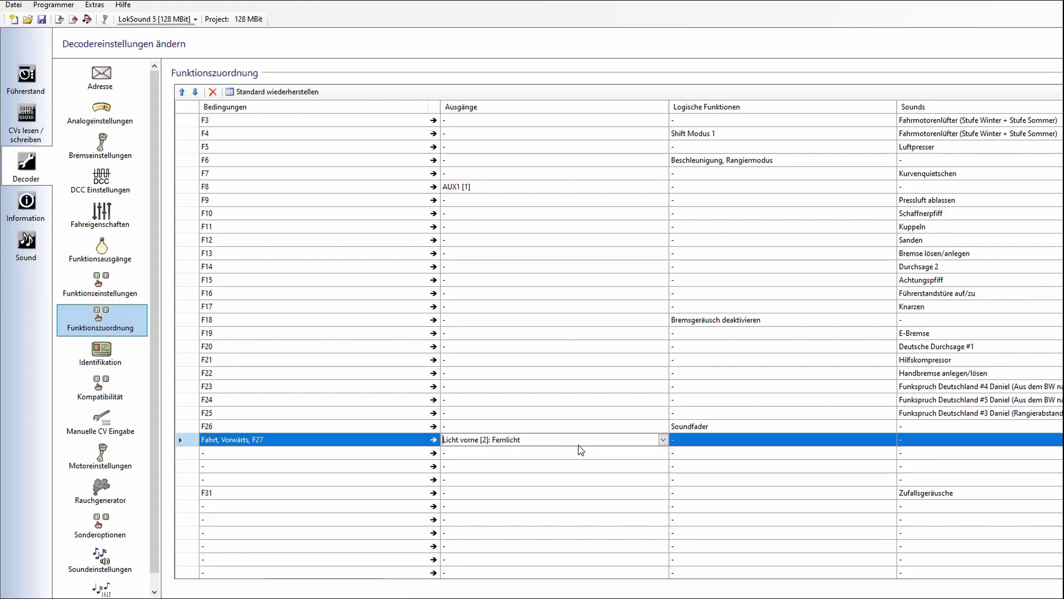
# Step: In the empty row below the F27 row, set Richtung to Rückwärts with Lok fährt on Ignorieren
pyautogui.click(304, 459)
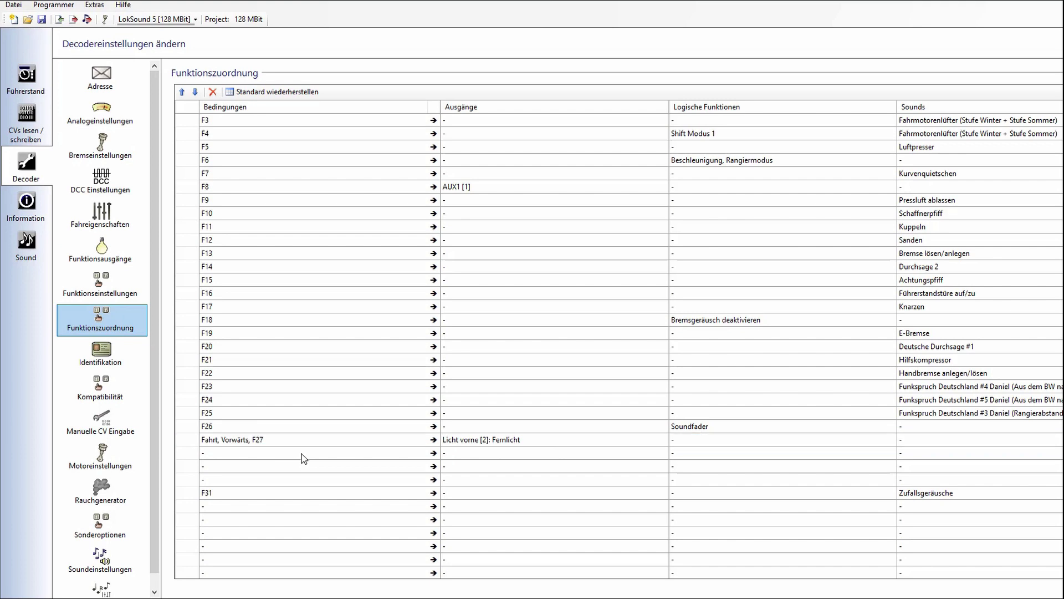
pyautogui.click(422, 453)
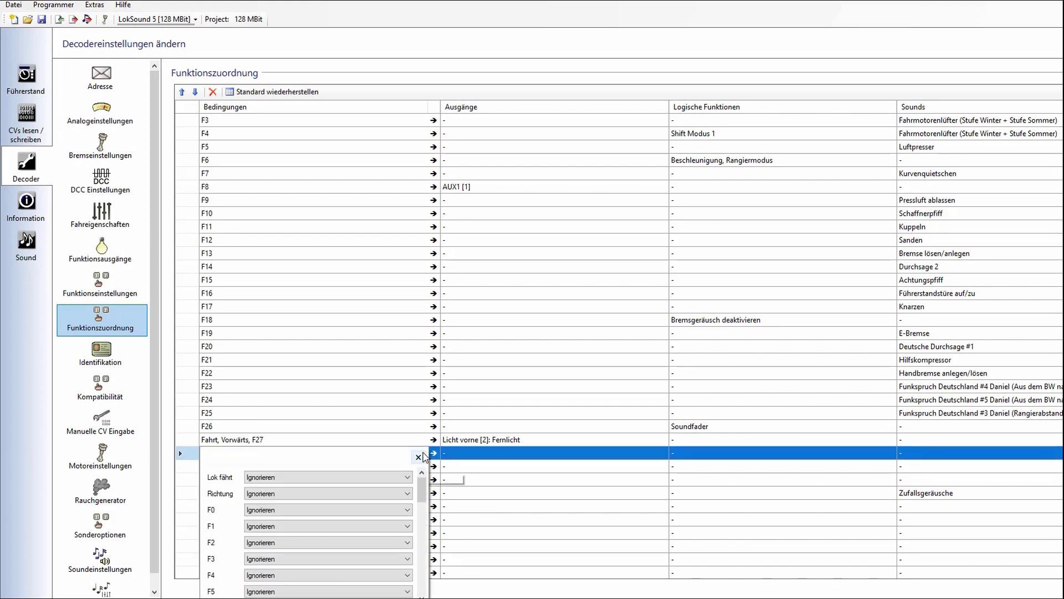
pyautogui.click(309, 477)
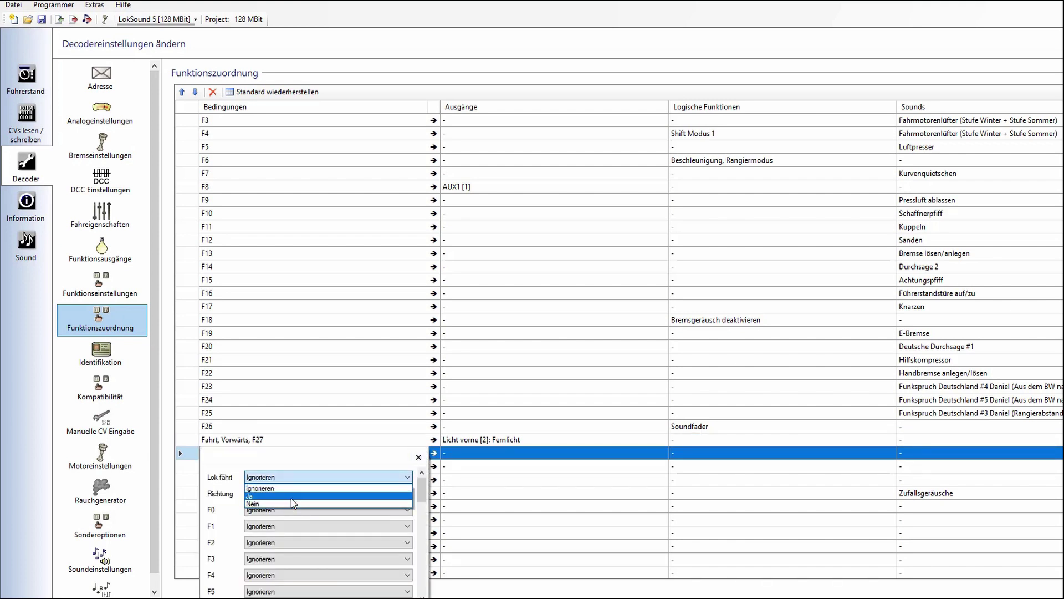
pyautogui.click(284, 496)
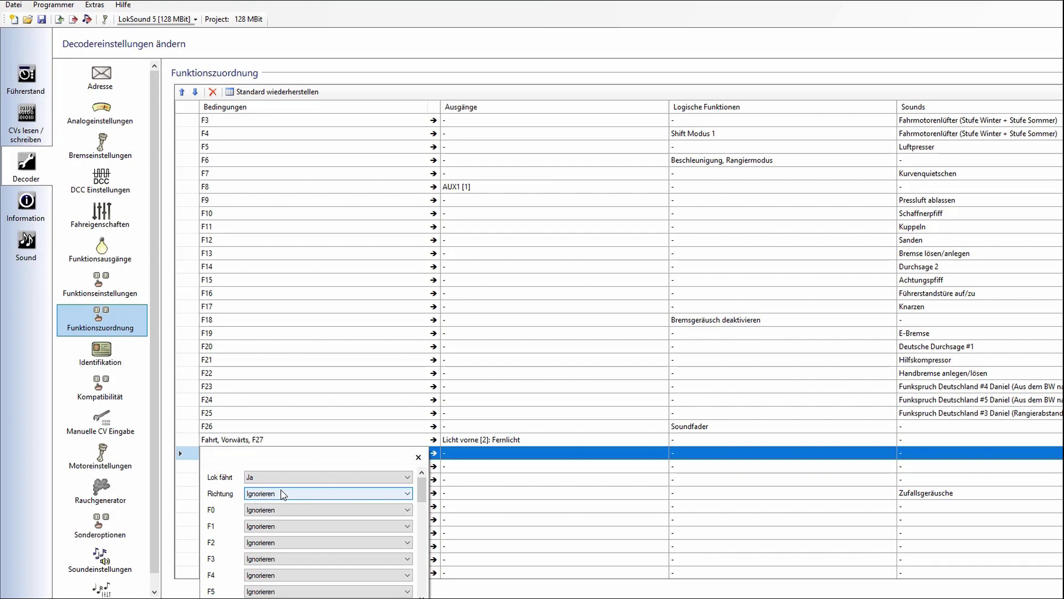
pyautogui.click(280, 479)
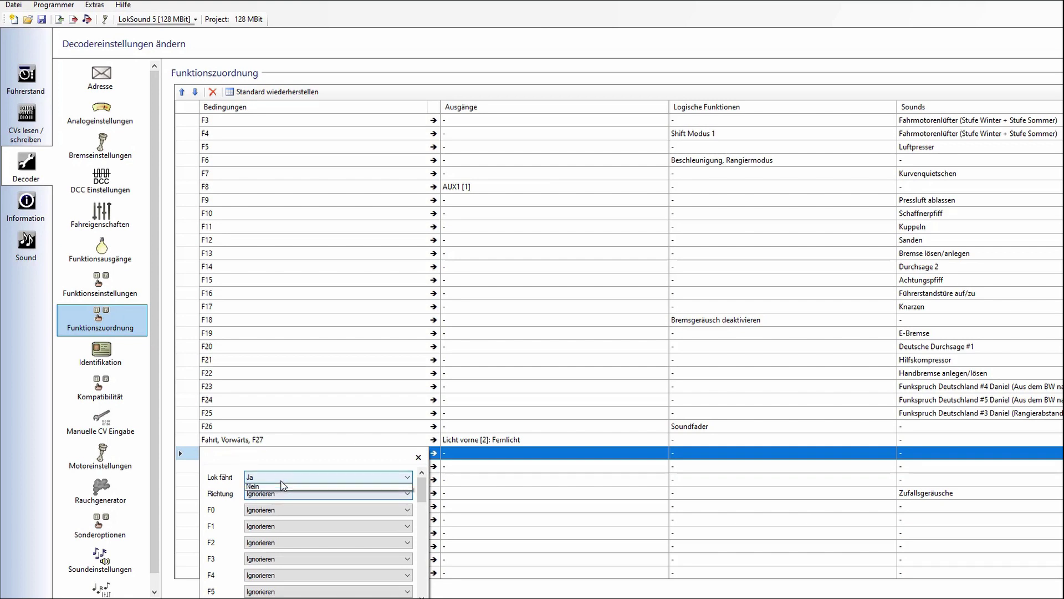
pyautogui.click(279, 487)
pyautogui.click(277, 494)
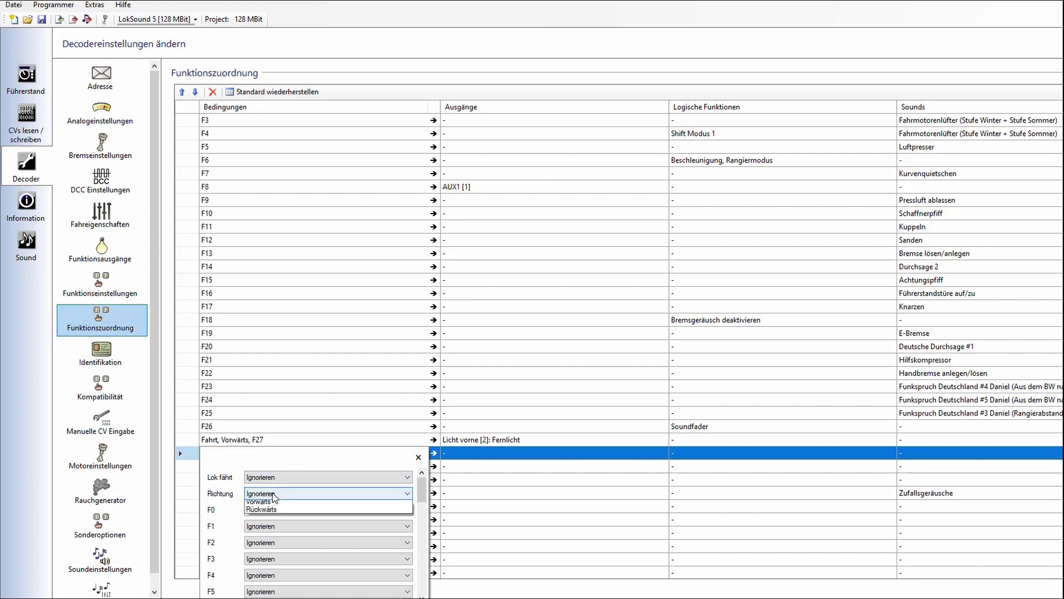
pyautogui.click(273, 520)
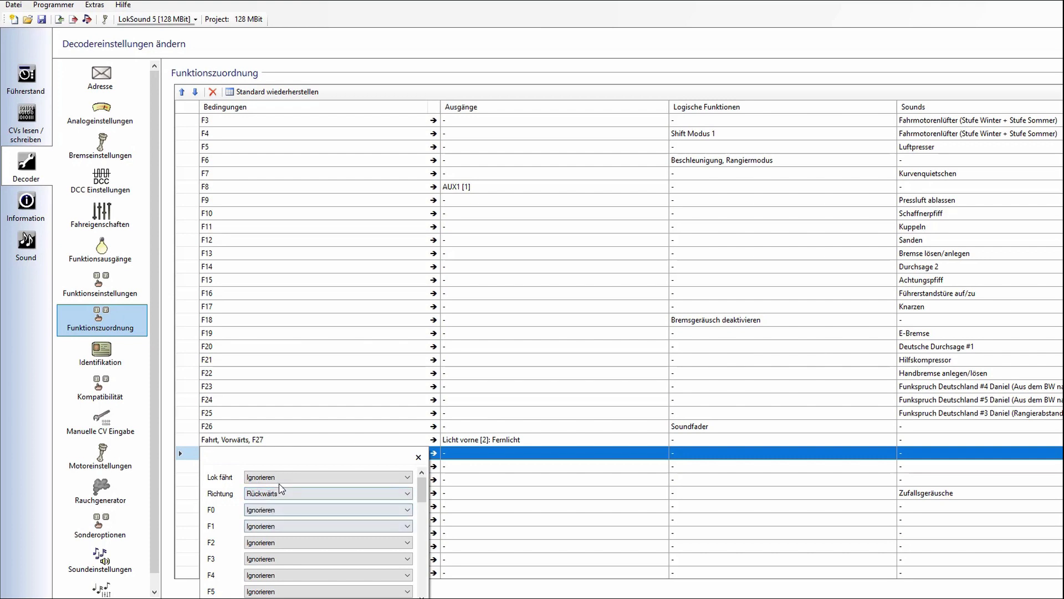
# Step: Set Lok fährt to Ignorieren in the conditions of the Fahrt, Vorwärts, F27 row
pyautogui.click(257, 441)
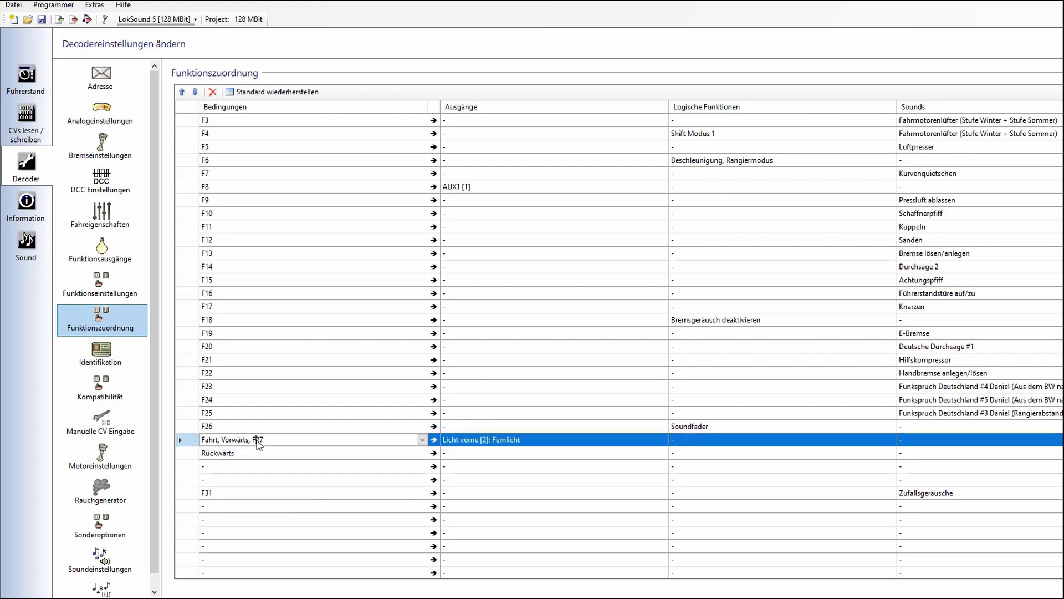
pyautogui.click(423, 440)
pyautogui.scroll(9, 363, 479)
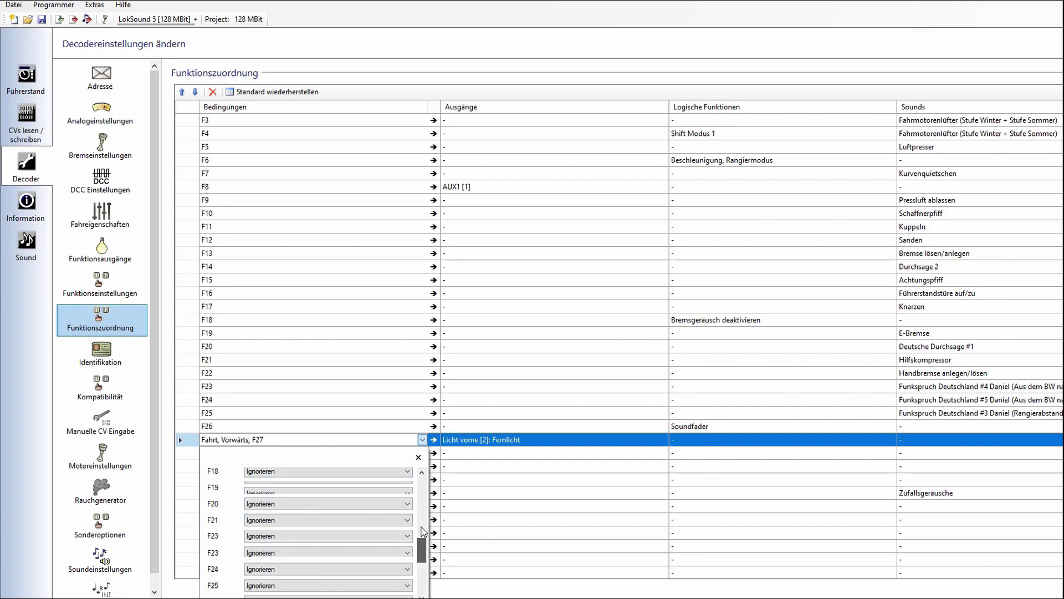
pyautogui.click(254, 479)
pyautogui.click(258, 487)
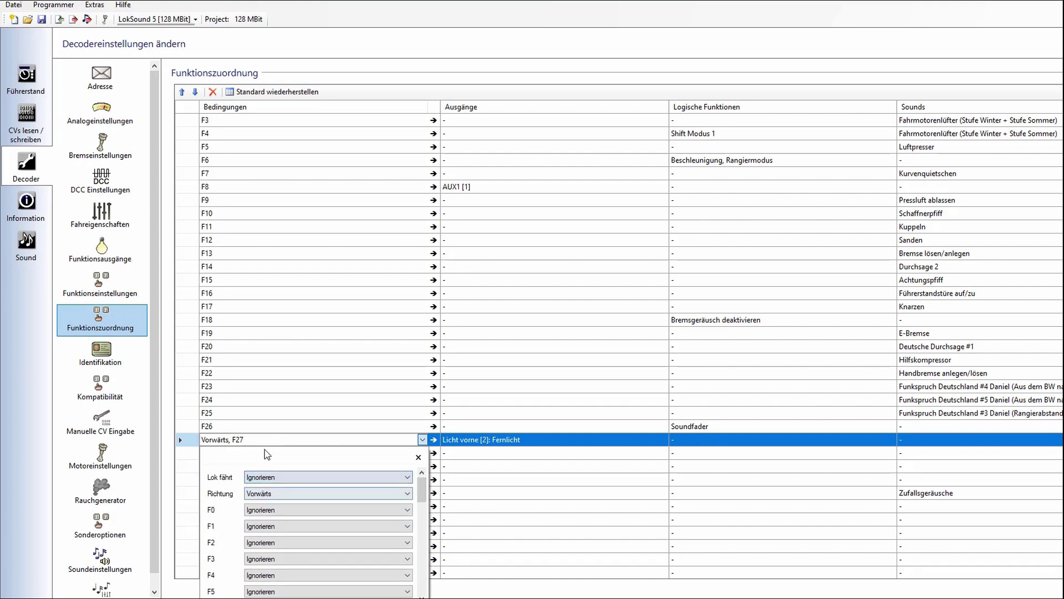
pyautogui.click(265, 449)
# Step: Set F2 to Aus and F27 to An in the conditions of the Rückwärts row
pyautogui.click(257, 458)
pyautogui.click(423, 453)
pyautogui.click(332, 543)
pyautogui.scroll(-2, 332, 543)
pyautogui.scroll(-8, 424, 525)
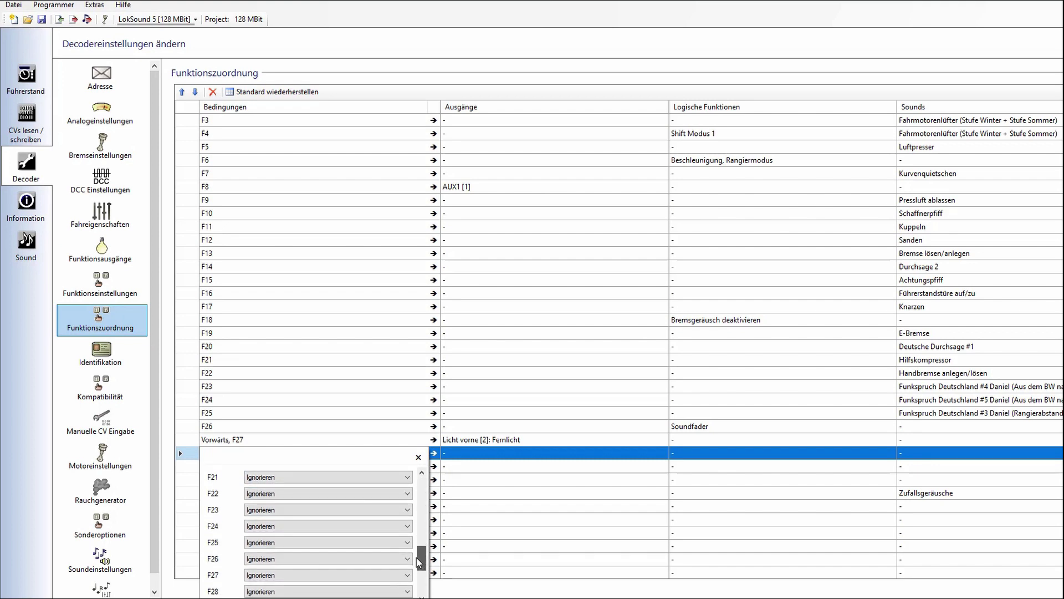
pyautogui.click(266, 571)
pyautogui.click(266, 590)
# Step: Assign the output Licht hinten [2]: Fernlicht to the Rückwärts row
pyautogui.click(464, 455)
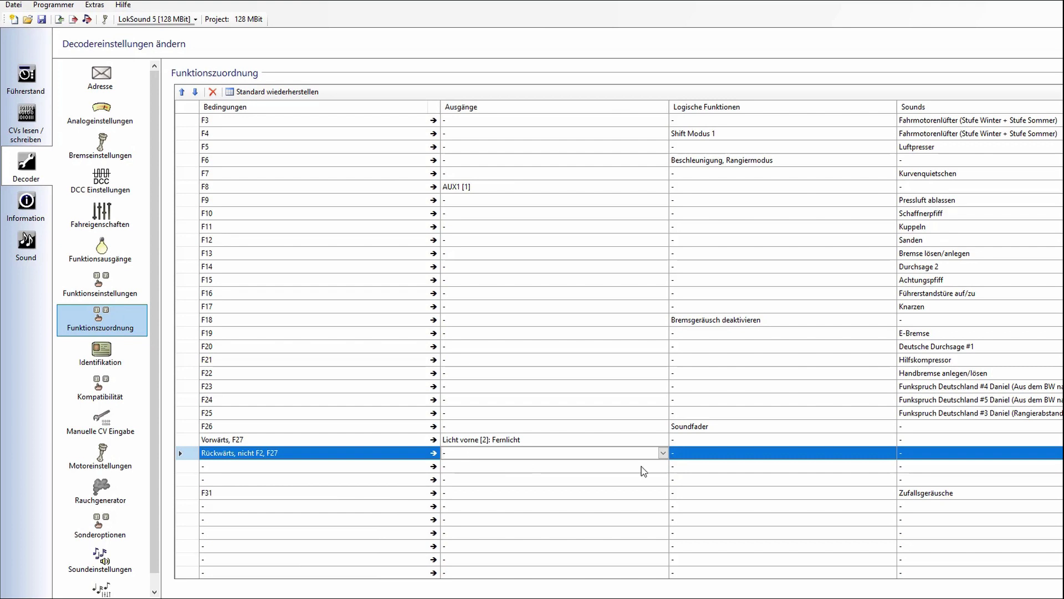
pyautogui.click(664, 452)
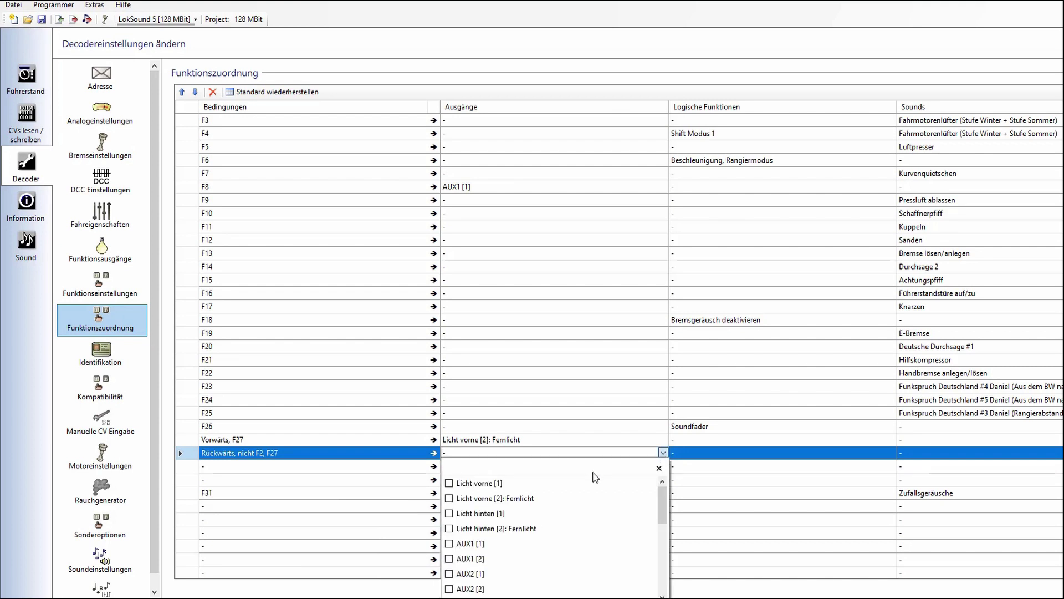
pyautogui.click(462, 530)
pyautogui.click(697, 460)
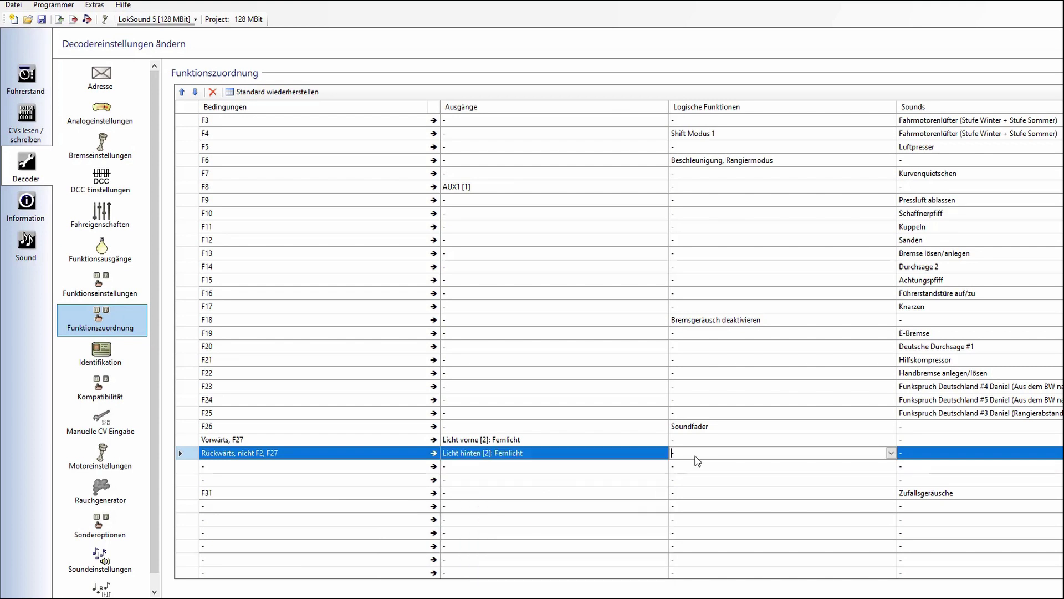
# Step: Write the updated configuration to the decoder with Werkswerte mit aktuellen Werten überschreiben enabled
pyautogui.click(544, 423)
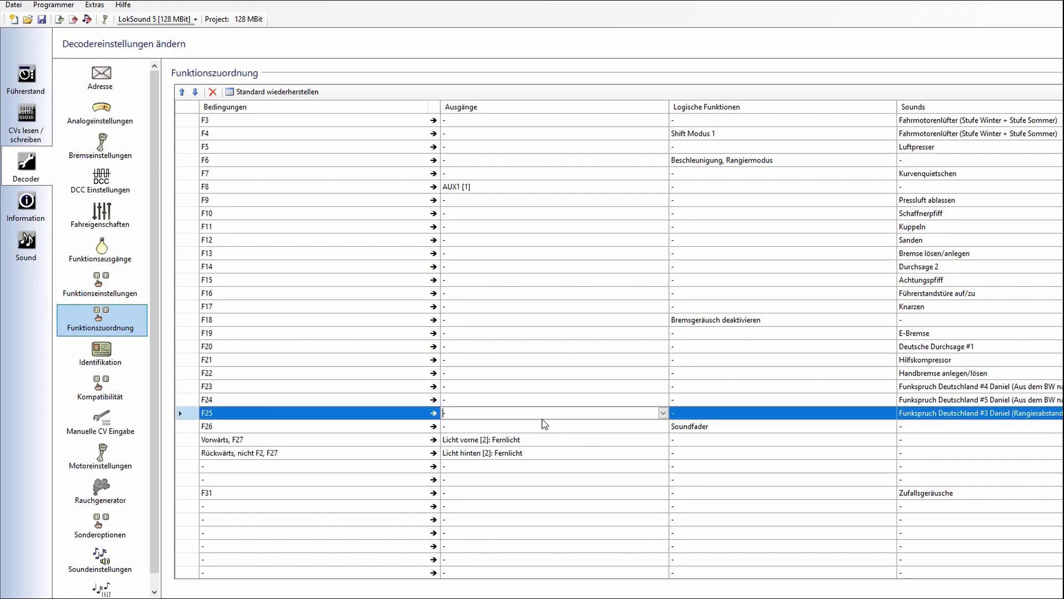
pyautogui.click(73, 19)
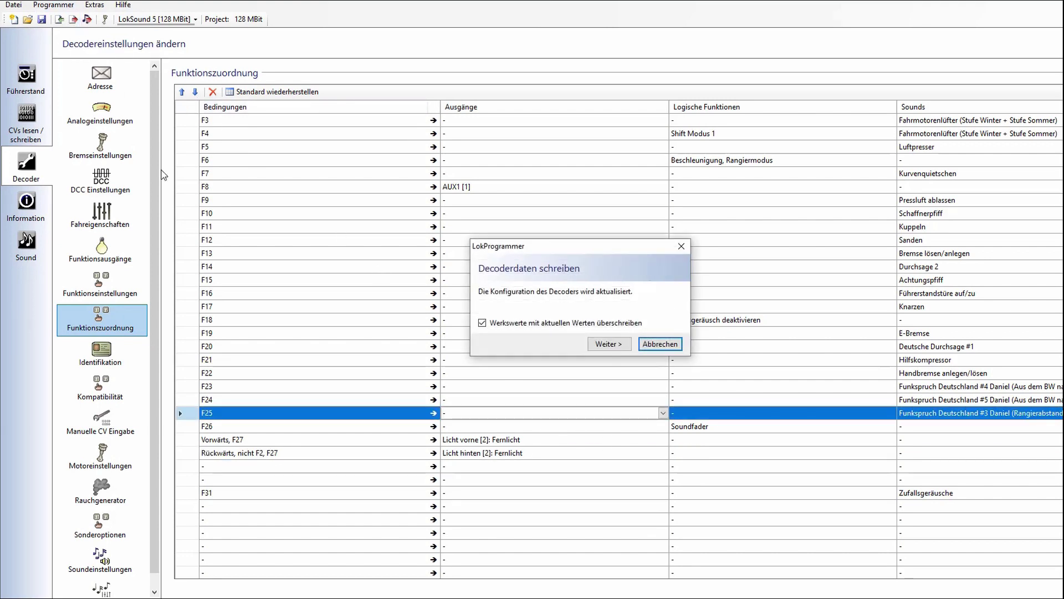
pyautogui.click(610, 344)
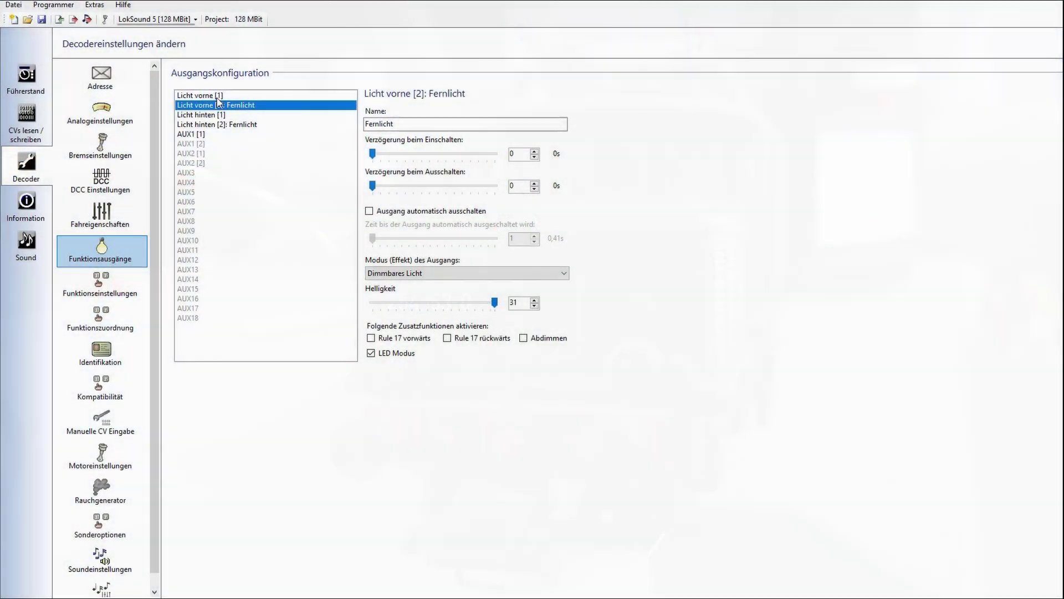
# Step: Review the output settings of Licht vorne [1], Licht hinten [2]: Fernlicht and Licht hinten [1], including their Helligkeit
pyautogui.click(216, 98)
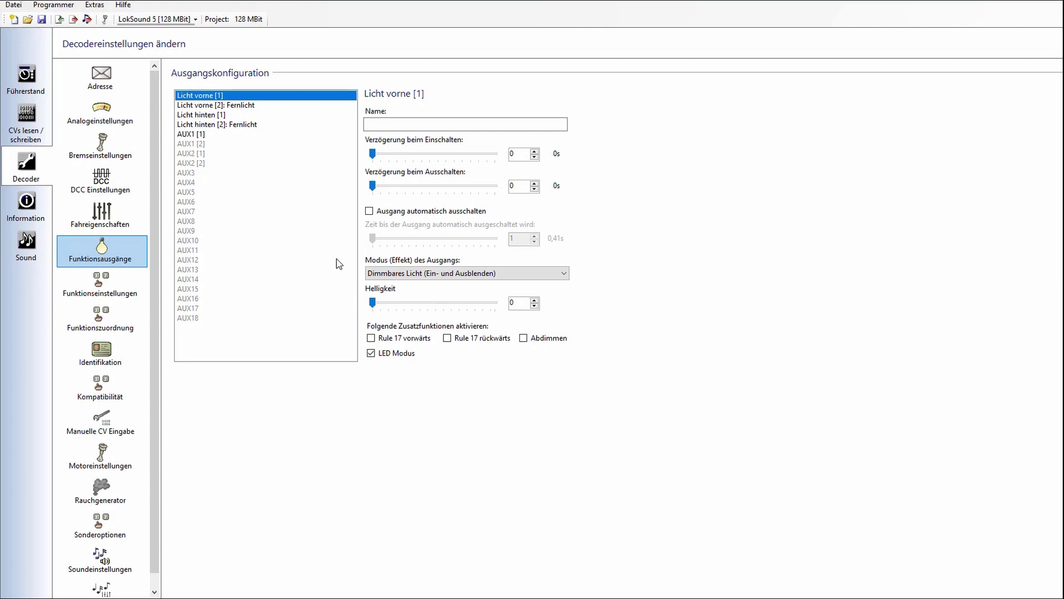
pyautogui.click(215, 124)
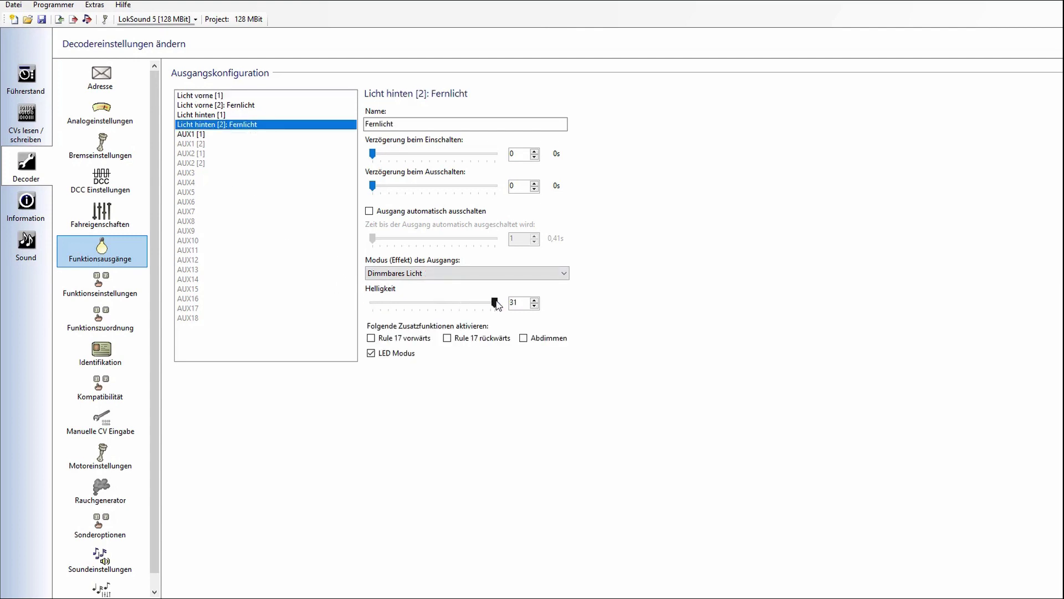
pyautogui.click(214, 115)
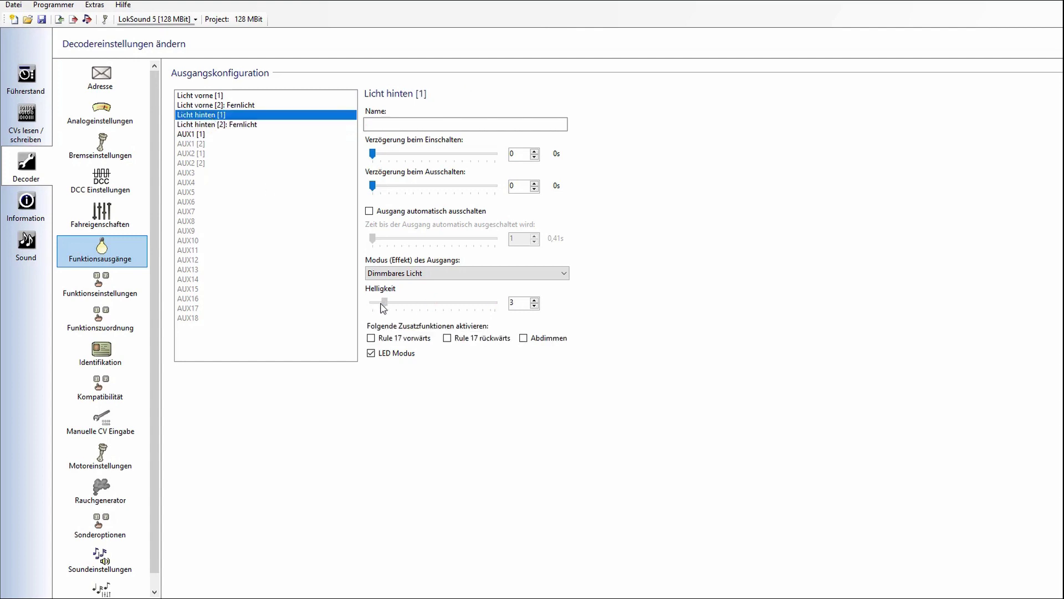
# Step: Write the output settings to the decoder and start the decoder test in the Führerstand
pyautogui.click(72, 19)
pyautogui.click(591, 346)
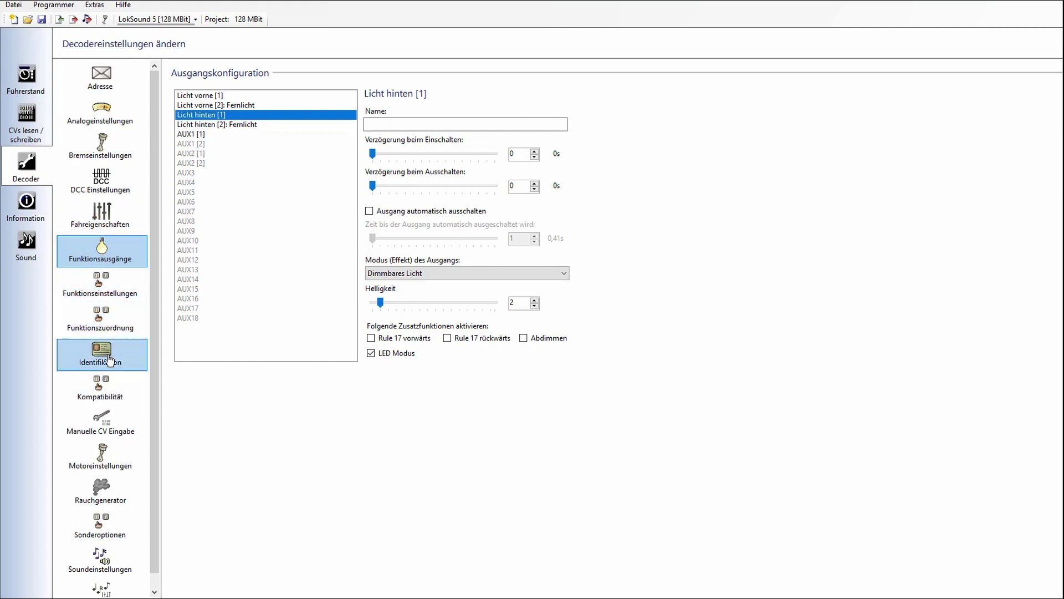
pyautogui.click(26, 77)
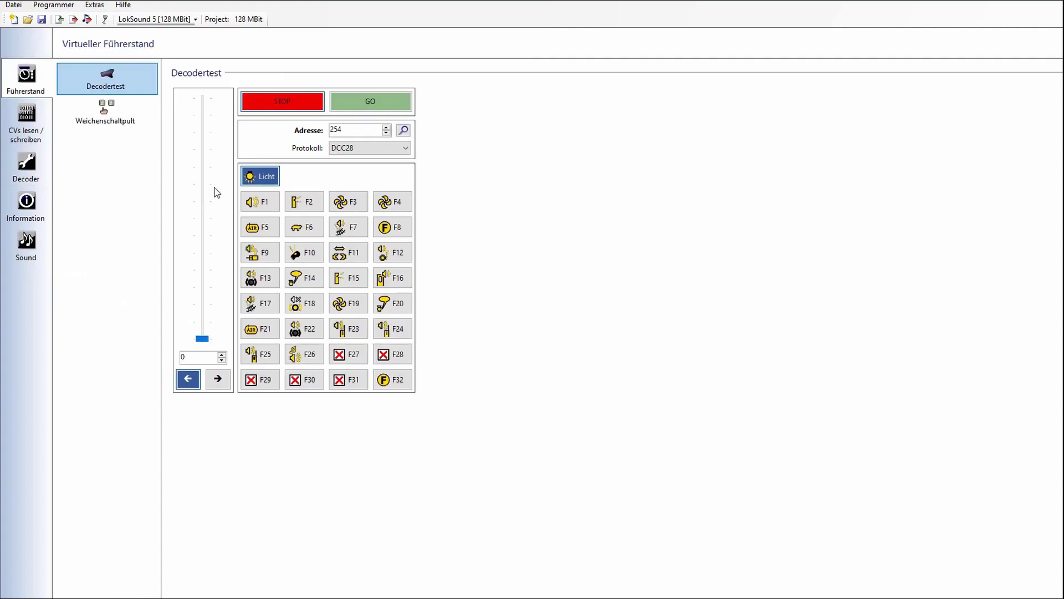
pyautogui.click(385, 102)
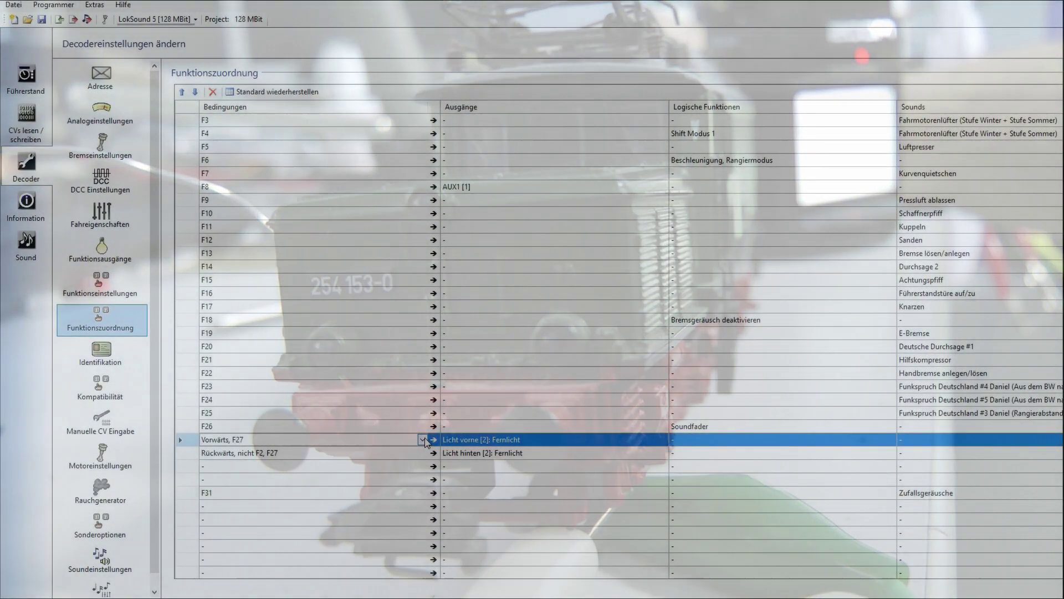
# Step: Set Richtung to Ignorieren in the conditions of the F27 row assigned to Licht vorne [2]: Fernlicht
pyautogui.click(422, 439)
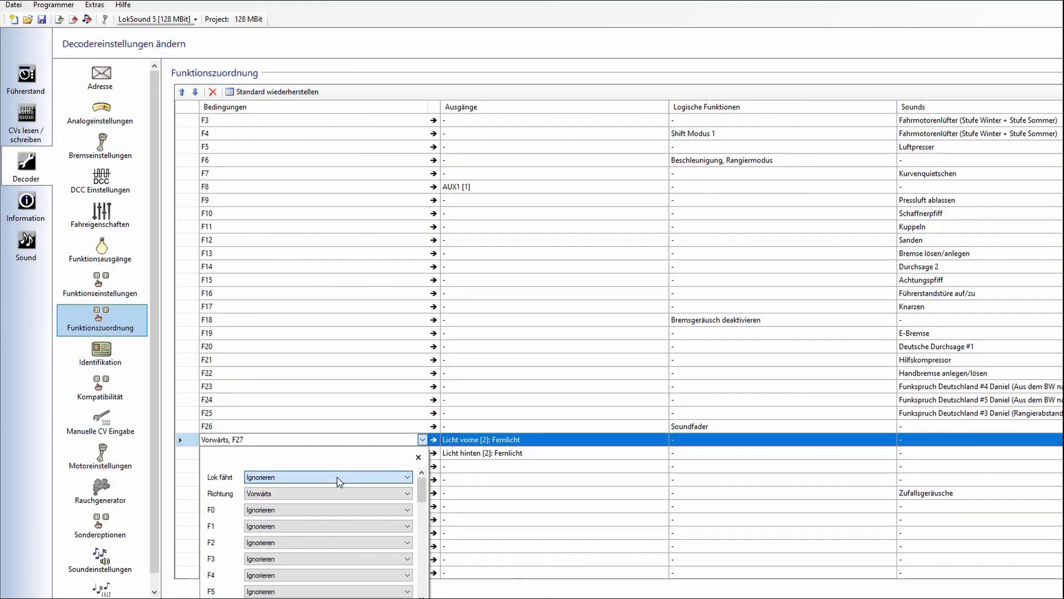
pyautogui.click(337, 493)
pyautogui.click(334, 505)
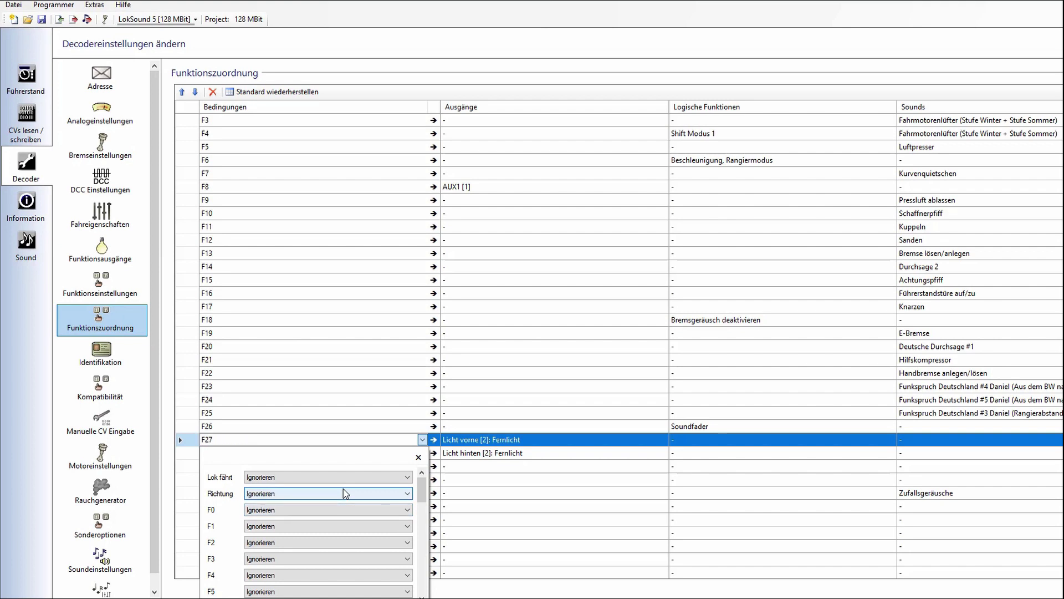
pyautogui.click(474, 456)
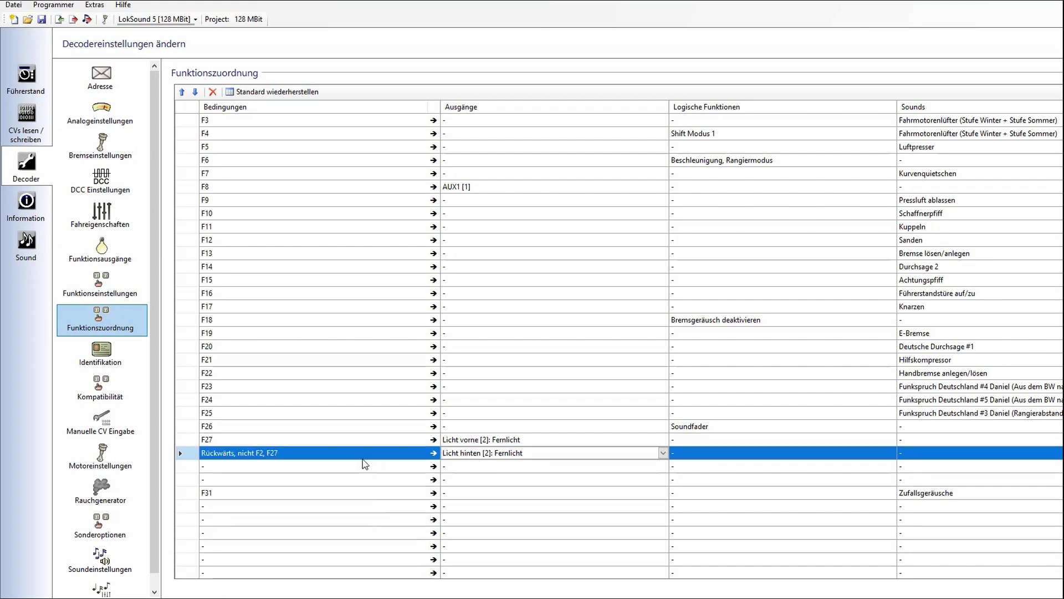
# Step: Set Richtung and F2 to Ignorieren in the conditions of the Licht hinten [2]: Fernlicht row, and check the Licht vorne [2] row's conditions
pyautogui.click(363, 457)
pyautogui.click(420, 455)
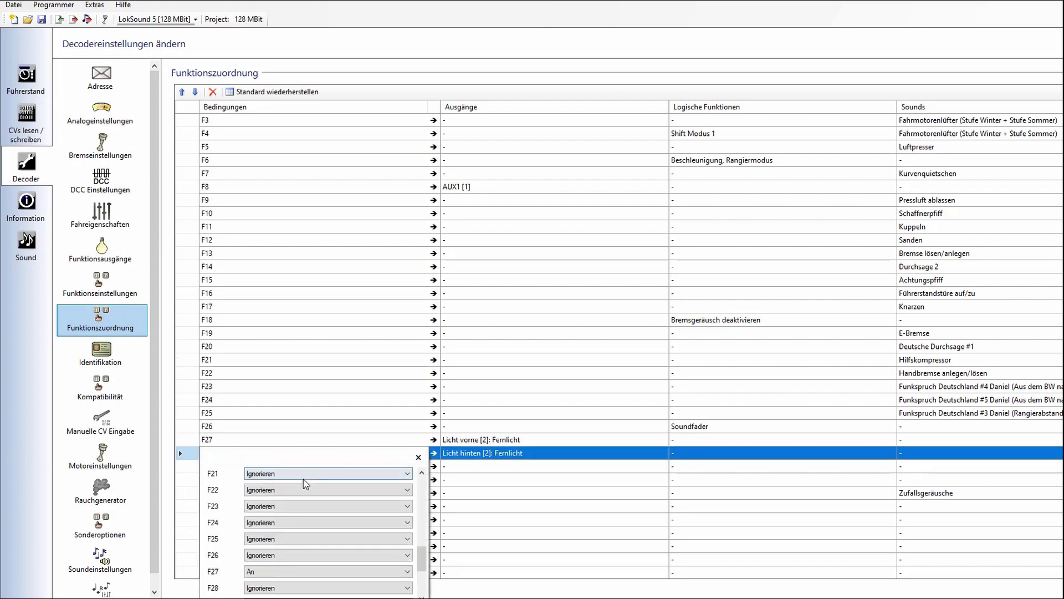
pyautogui.scroll(-1, 425, 527)
pyautogui.scroll(7, 425, 528)
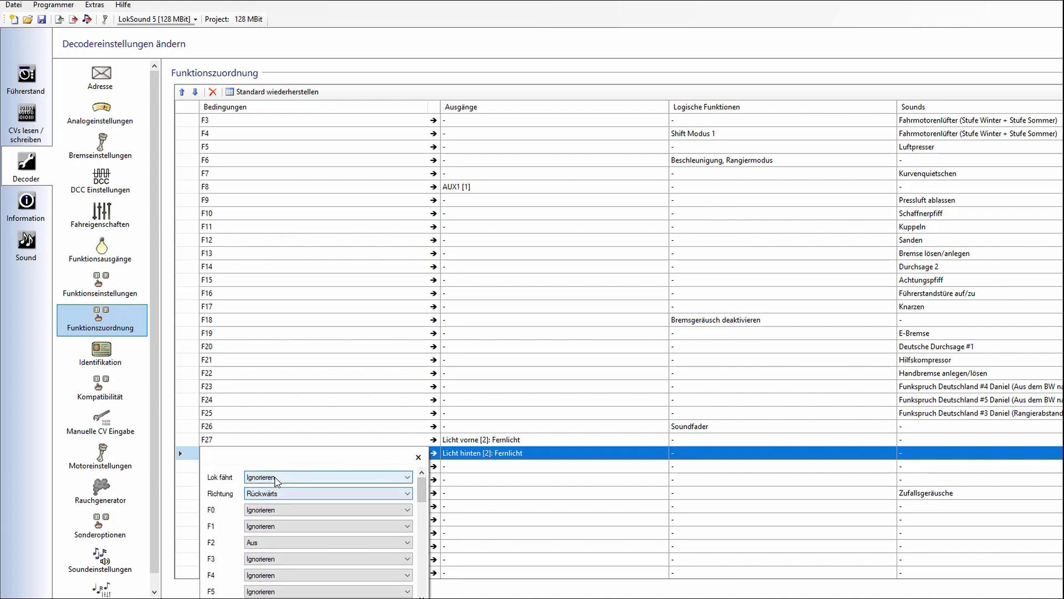
pyautogui.click(276, 494)
pyautogui.click(274, 504)
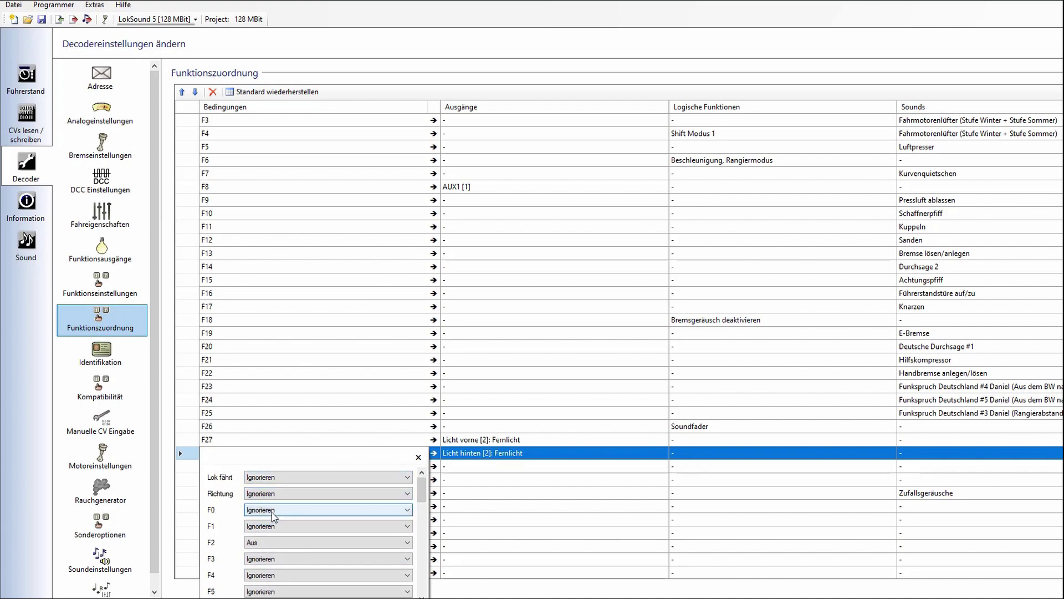
pyautogui.click(270, 546)
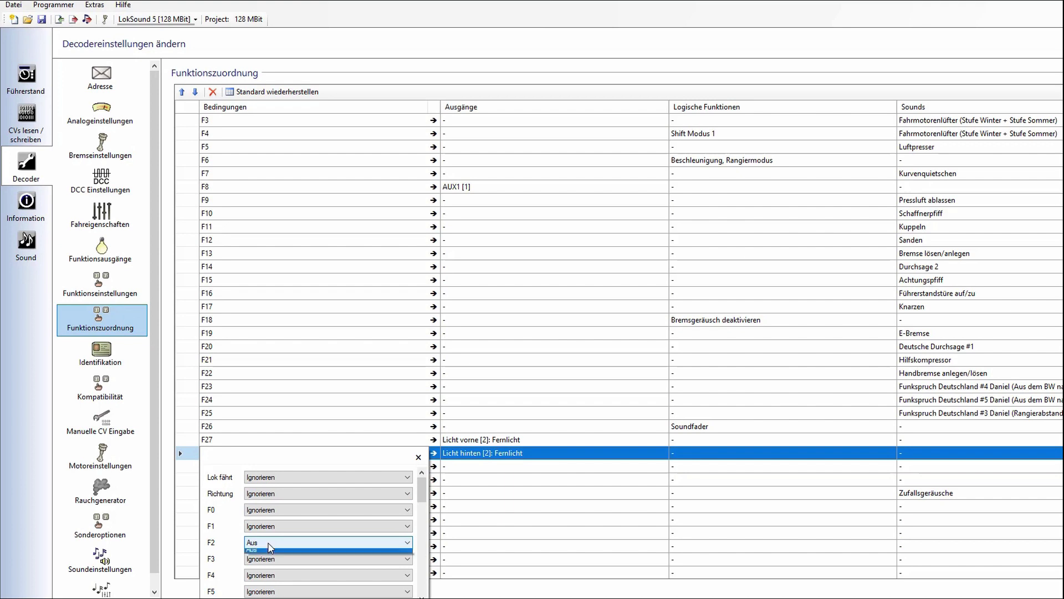
pyautogui.click(271, 555)
pyautogui.moveTo(422, 490)
pyautogui.mouseDown()
pyautogui.moveTo(420, 570)
pyautogui.moveTo(421, 478)
pyautogui.mouseUp()
pyautogui.click(410, 439)
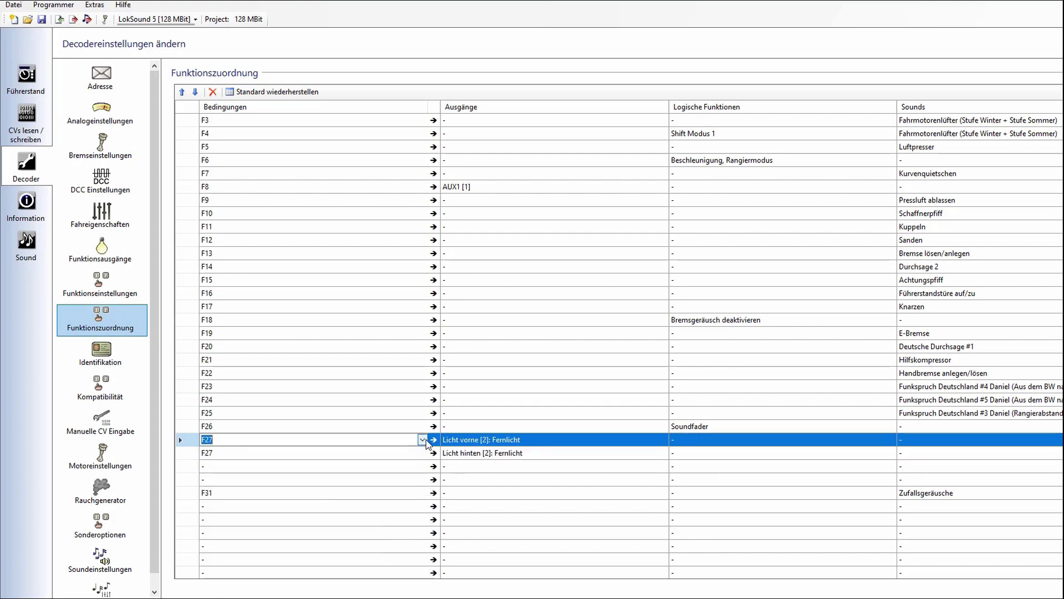
pyautogui.click(422, 439)
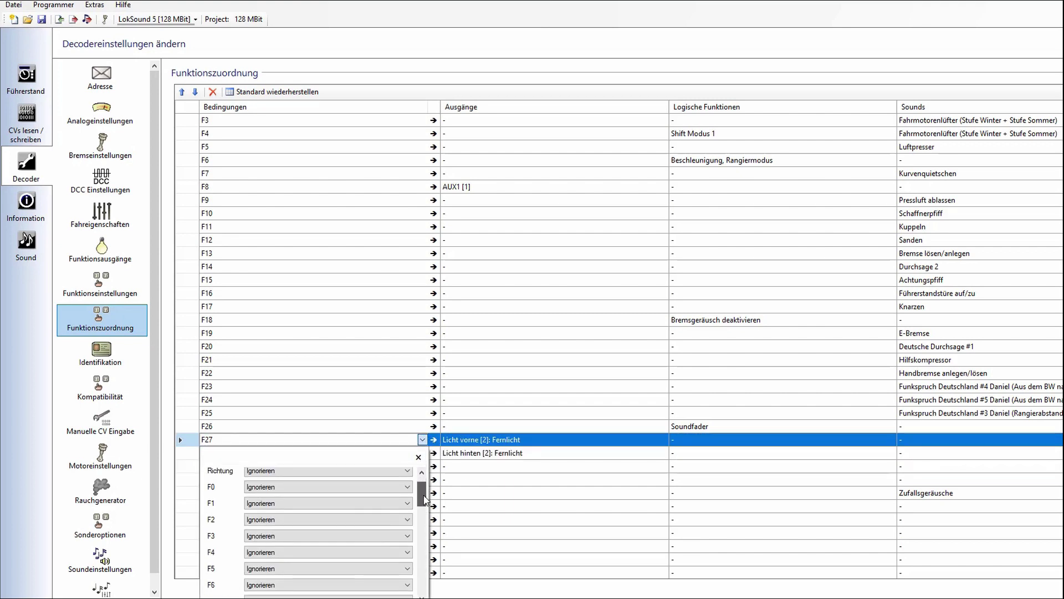
pyautogui.click(470, 458)
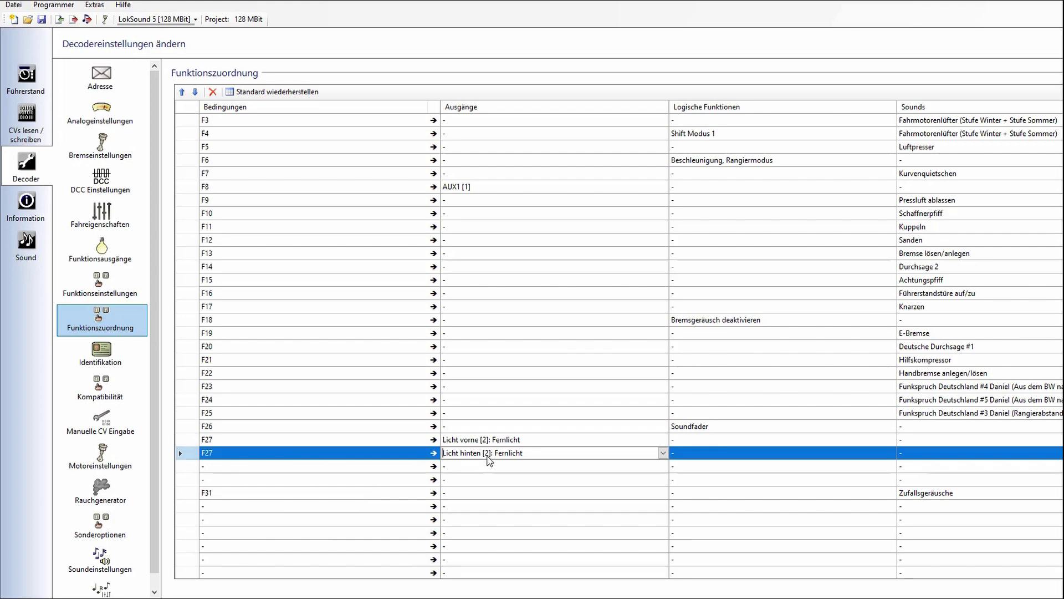
# Step: Write the direction-independent F27 mapping to the decoder and run the decoder test again
pyautogui.click(73, 18)
pyautogui.click(602, 346)
pyautogui.click(83, 287)
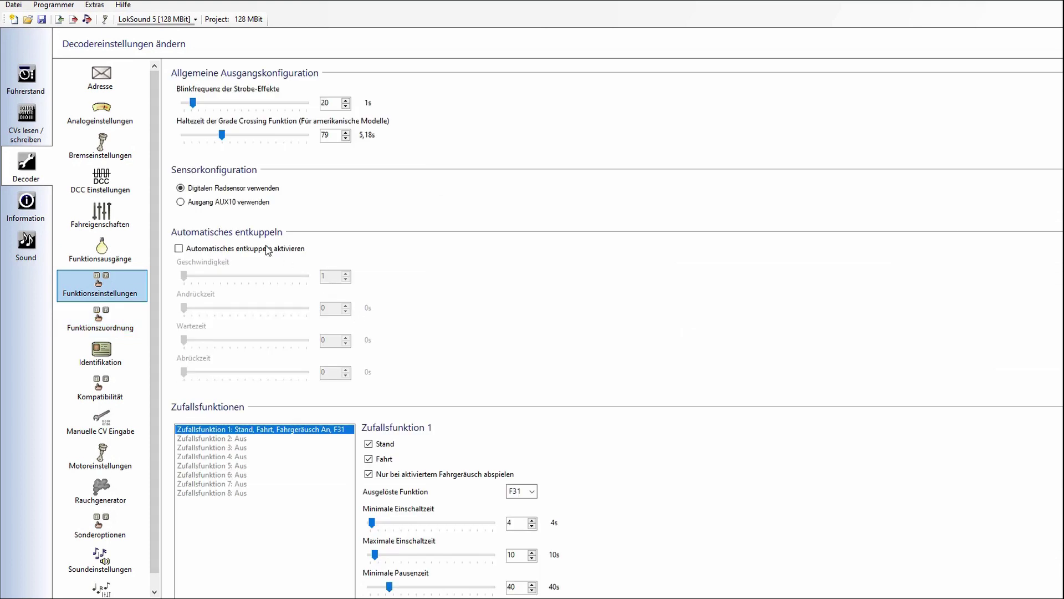
pyautogui.click(109, 247)
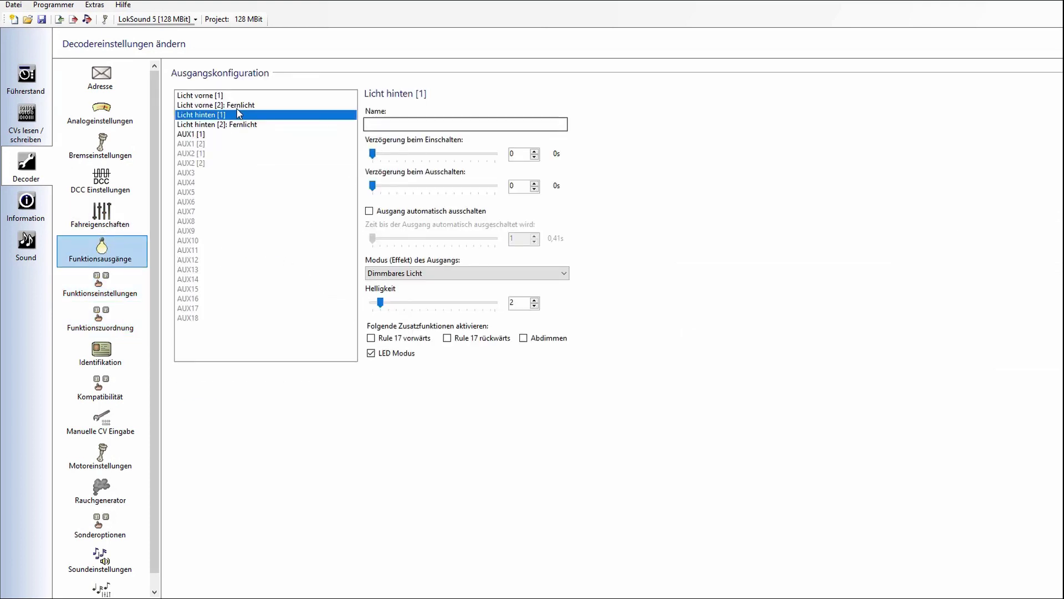
pyautogui.click(354, 124)
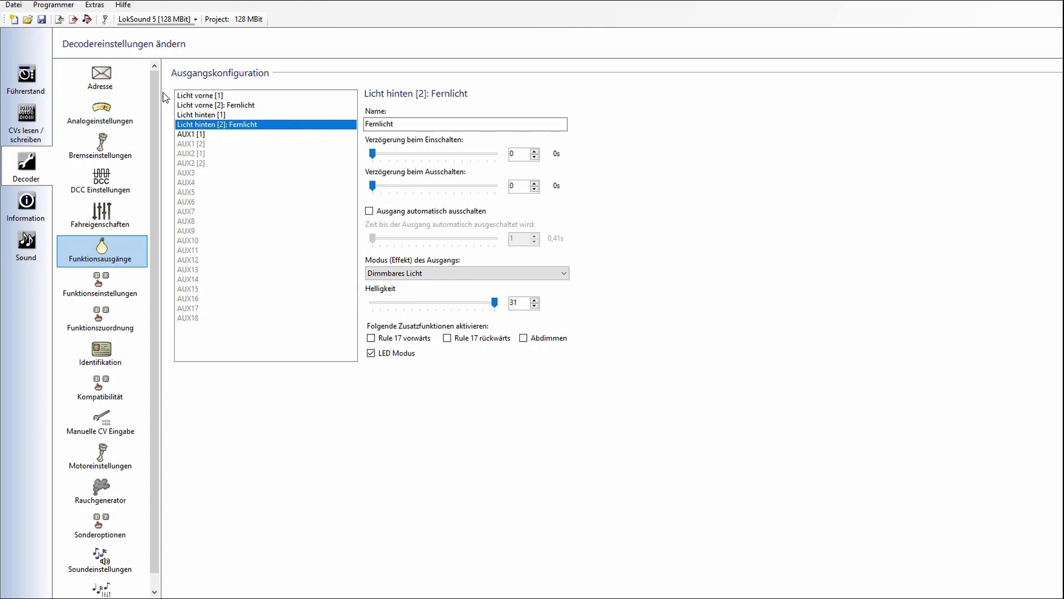
pyautogui.click(25, 78)
pyautogui.click(350, 106)
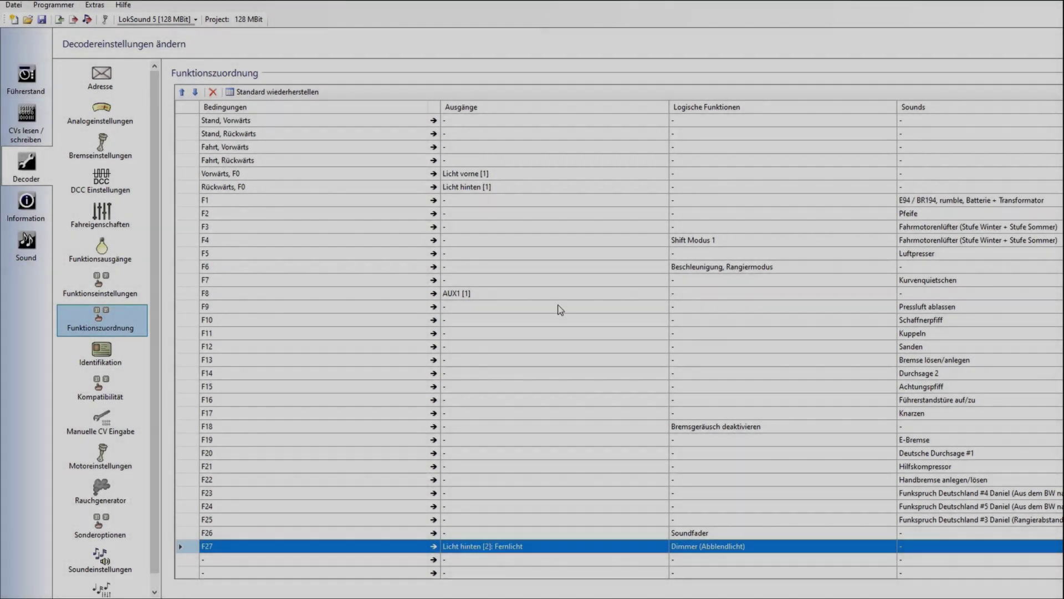
# Step: Add Licht vorne [2]: Fernlicht to the outputs of the F27 row alongside Licht hinten [2]: Fernlicht
pyautogui.scroll(-1, 600, 460)
pyautogui.scroll(1, 601, 460)
pyautogui.scroll(-4, 570, 423)
pyautogui.scroll(4, 622, 441)
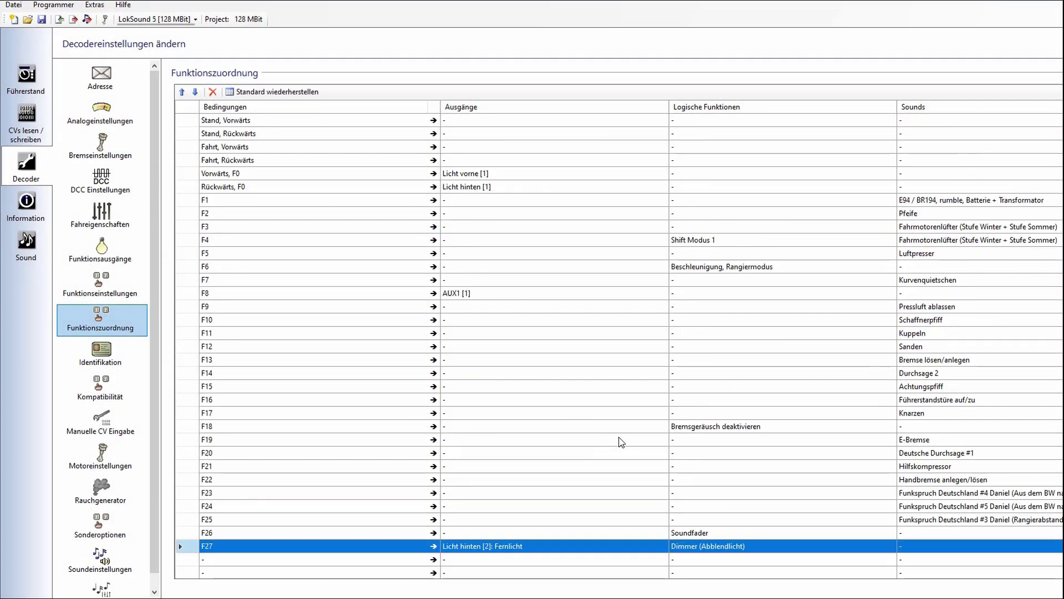
pyautogui.scroll(-7, 620, 441)
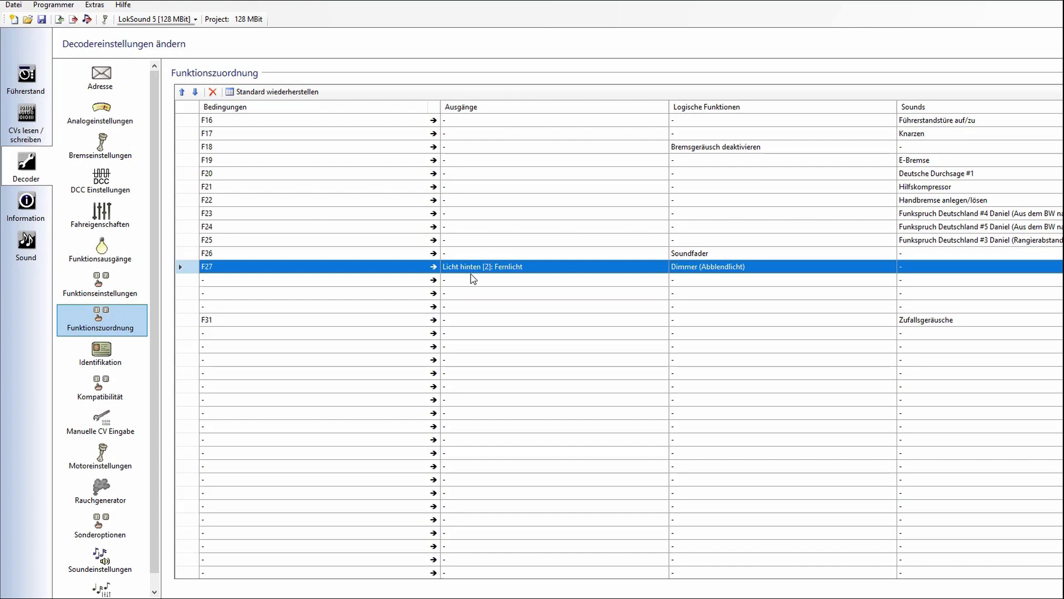
pyautogui.scroll(7, 474, 271)
pyautogui.scroll(-7, 492, 311)
pyautogui.click(467, 268)
pyautogui.click(663, 267)
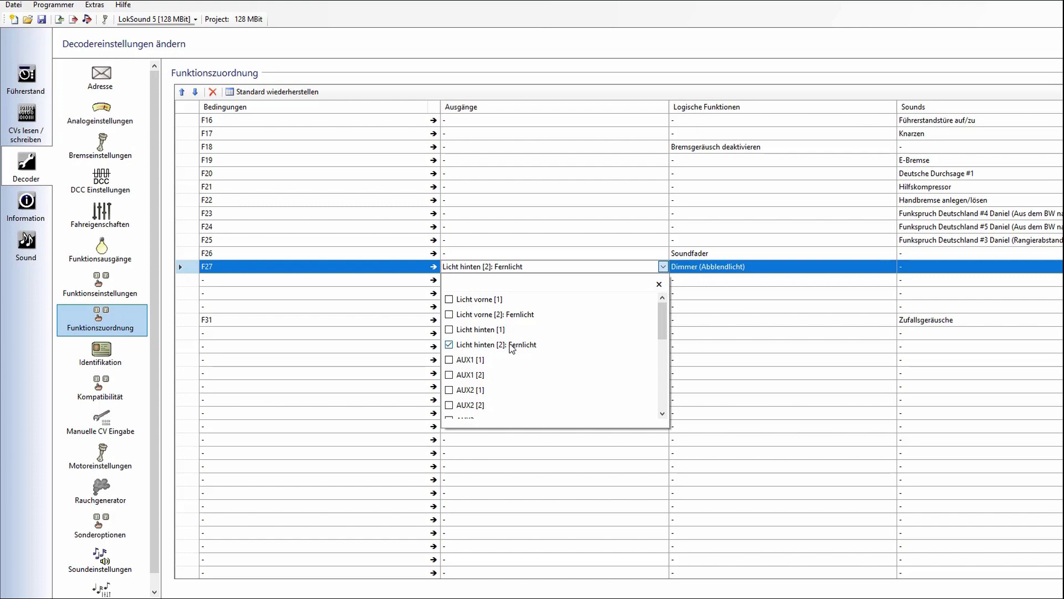
pyautogui.click(500, 315)
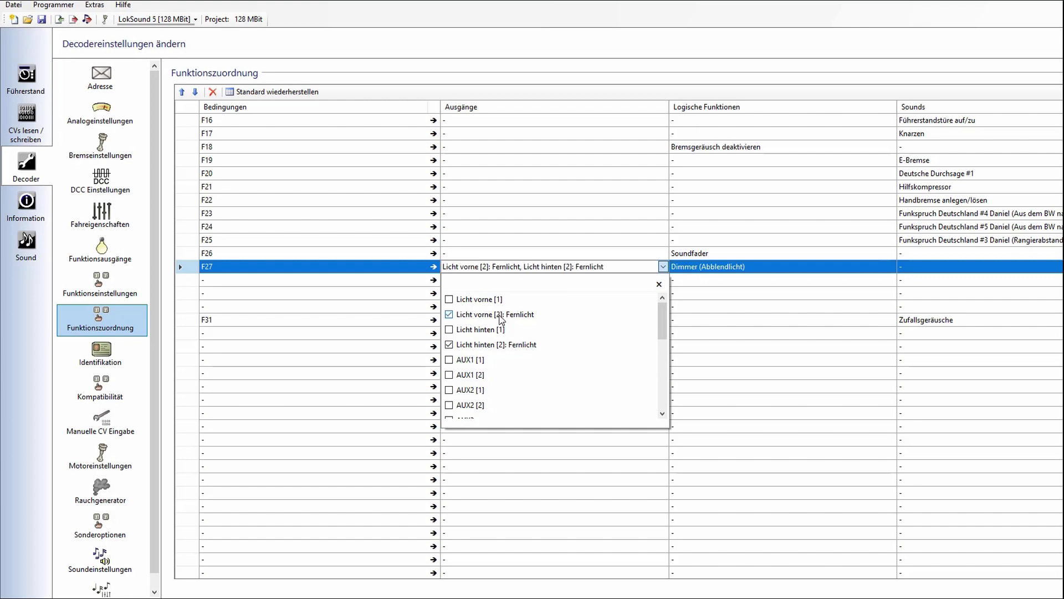
pyautogui.click(665, 268)
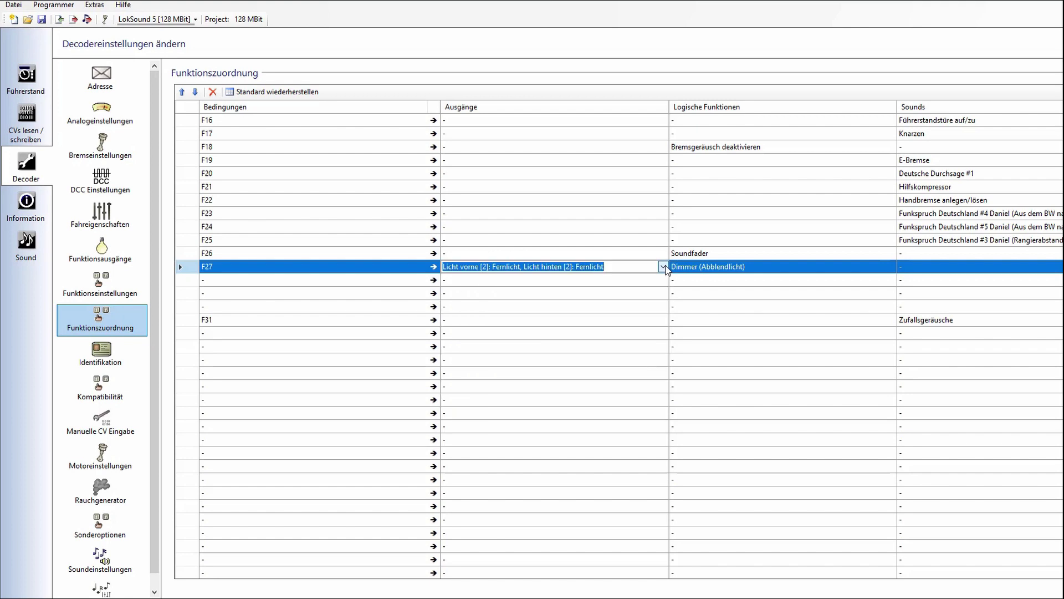
# Step: Check the F27 row's logical function Dimmer (Abblendlicht) and write the configuration to the decoder with Werkswerte mit aktuellen Werten überschreiben enabled
pyautogui.click(698, 268)
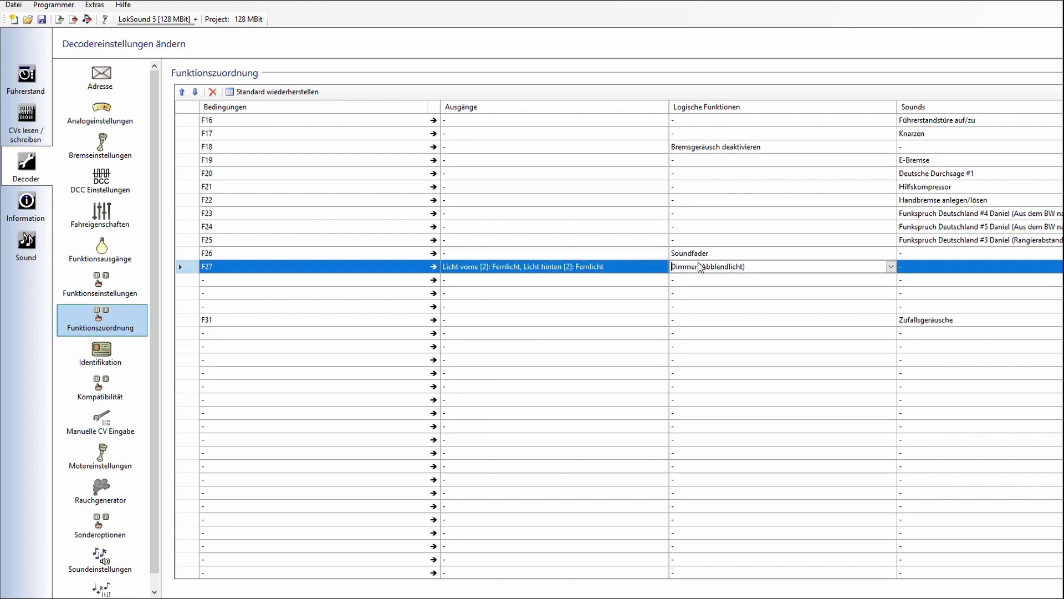
pyautogui.click(891, 268)
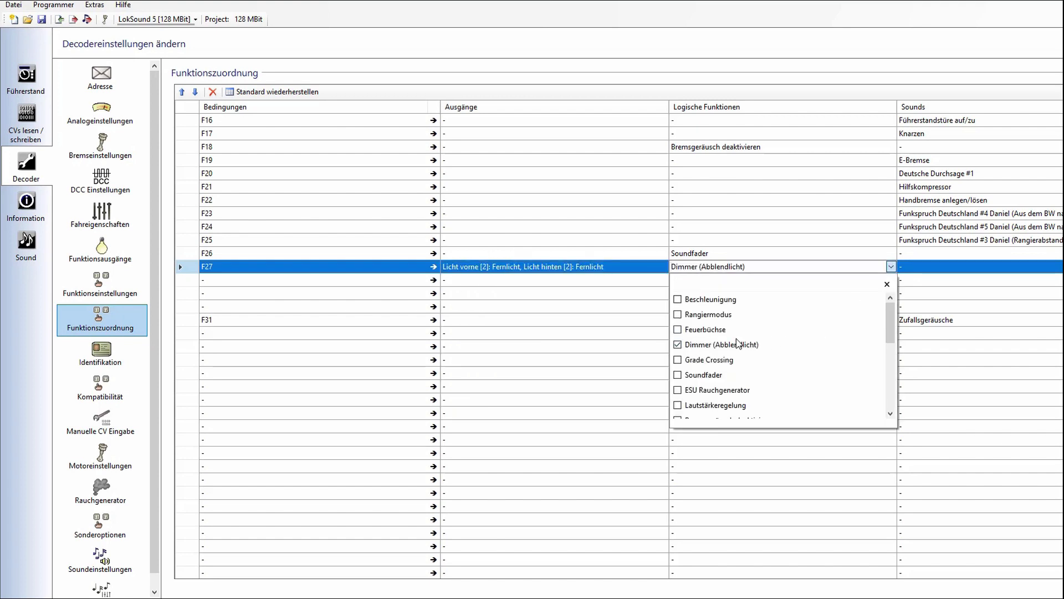
pyautogui.click(891, 267)
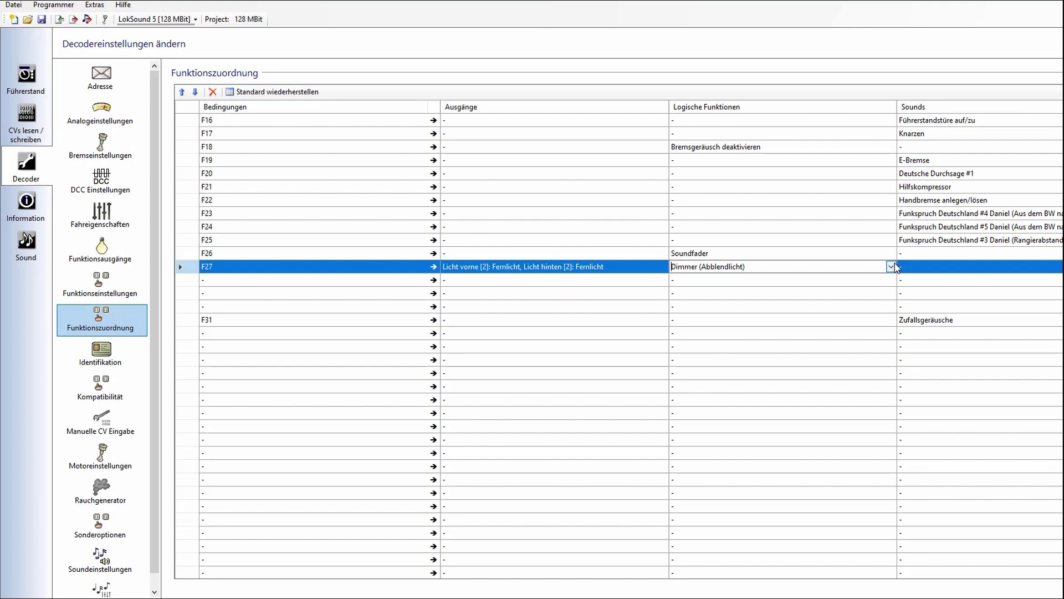
pyautogui.click(70, 22)
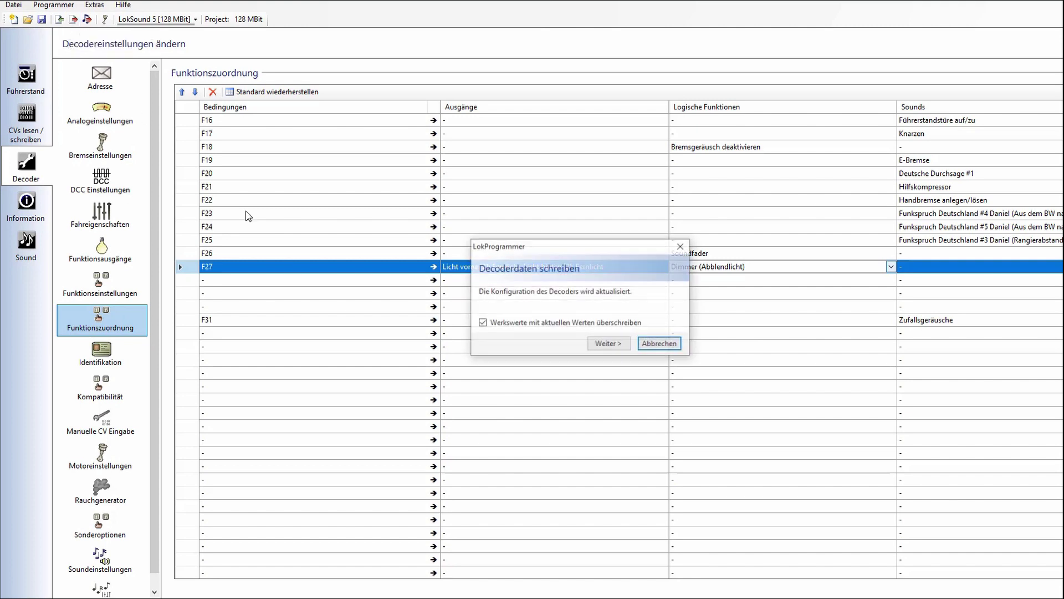
pyautogui.click(604, 344)
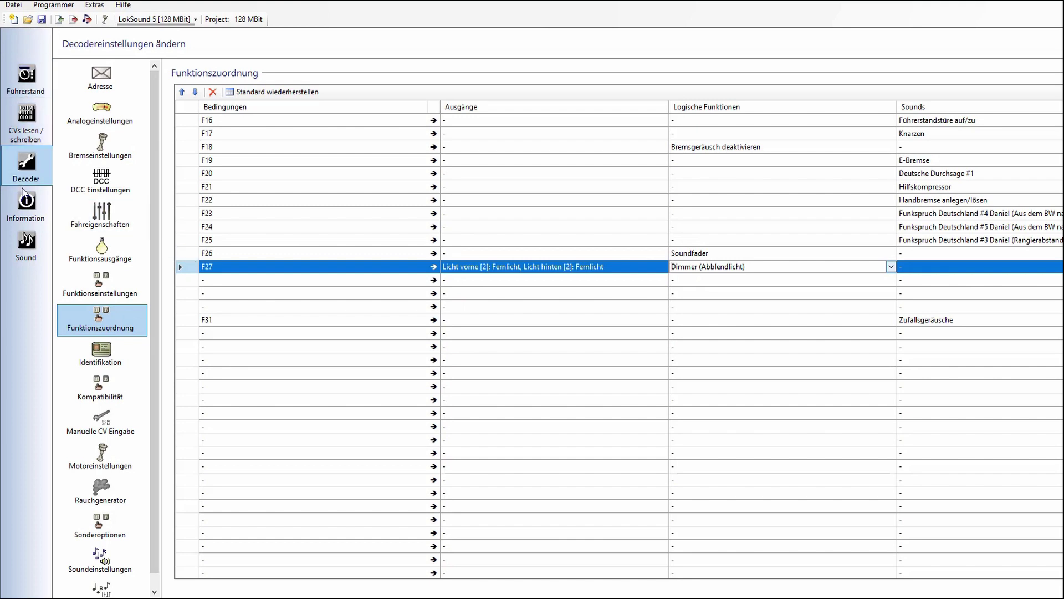
# Step: Assign the Fernlicht icon to F27 in the decoder information's function list
pyautogui.click(31, 208)
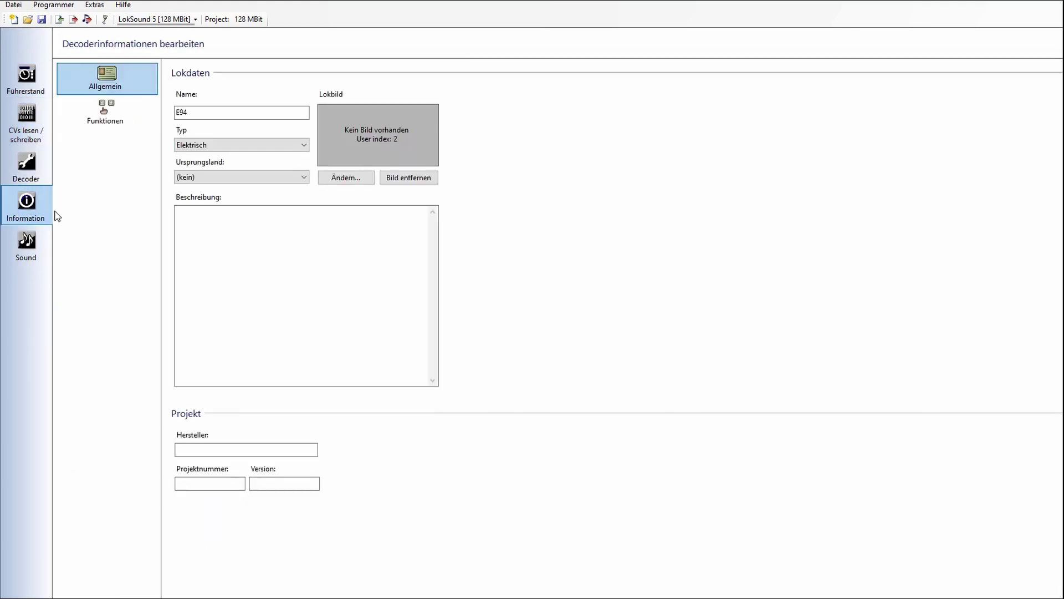
pyautogui.click(134, 126)
pyautogui.scroll(-4, 492, 385)
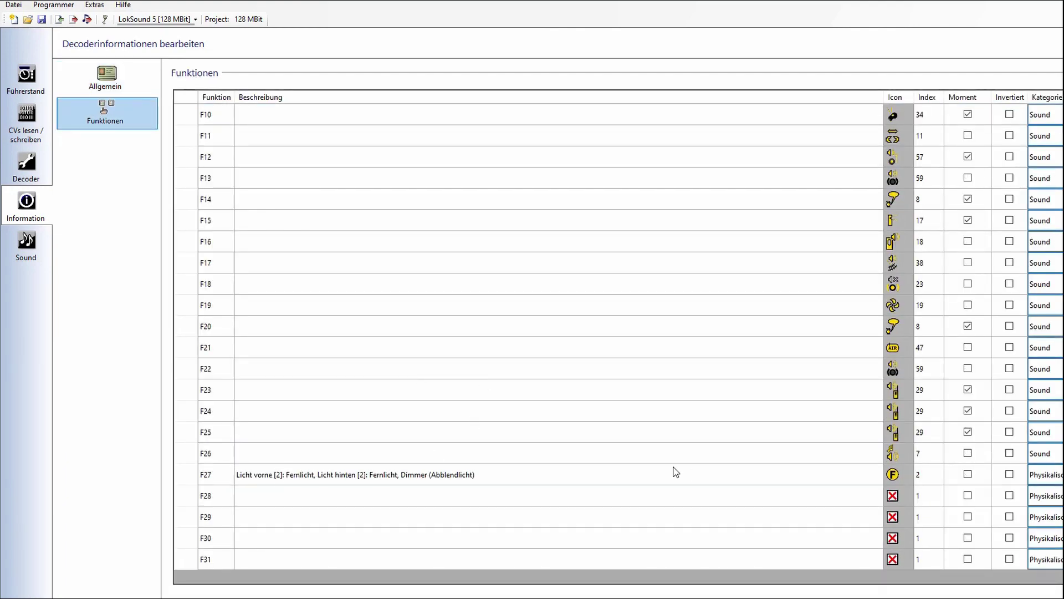
pyautogui.click(904, 477)
pyautogui.click(907, 475)
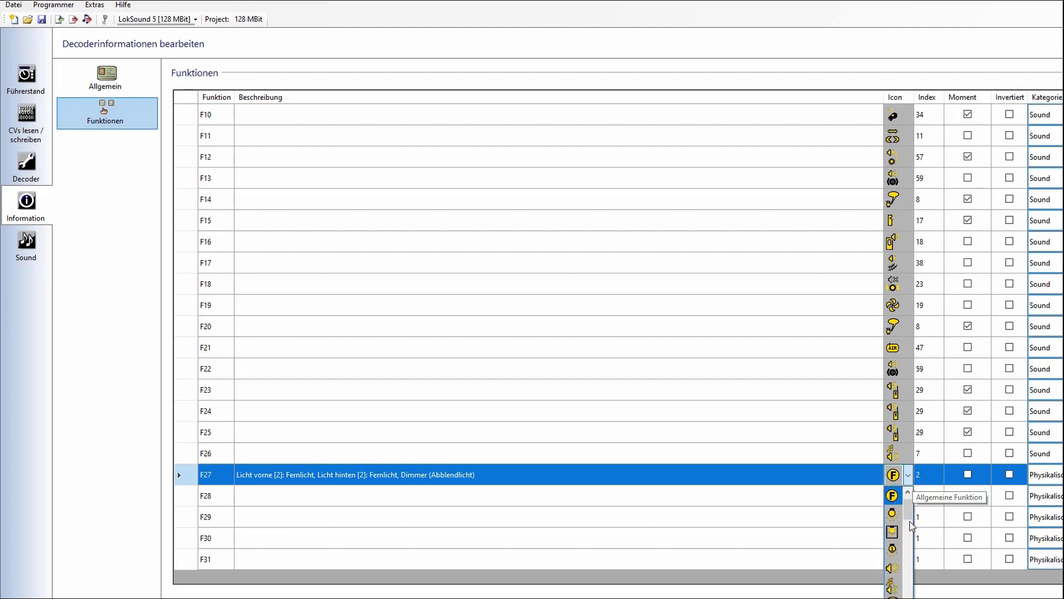
pyautogui.scroll(-2, 899, 582)
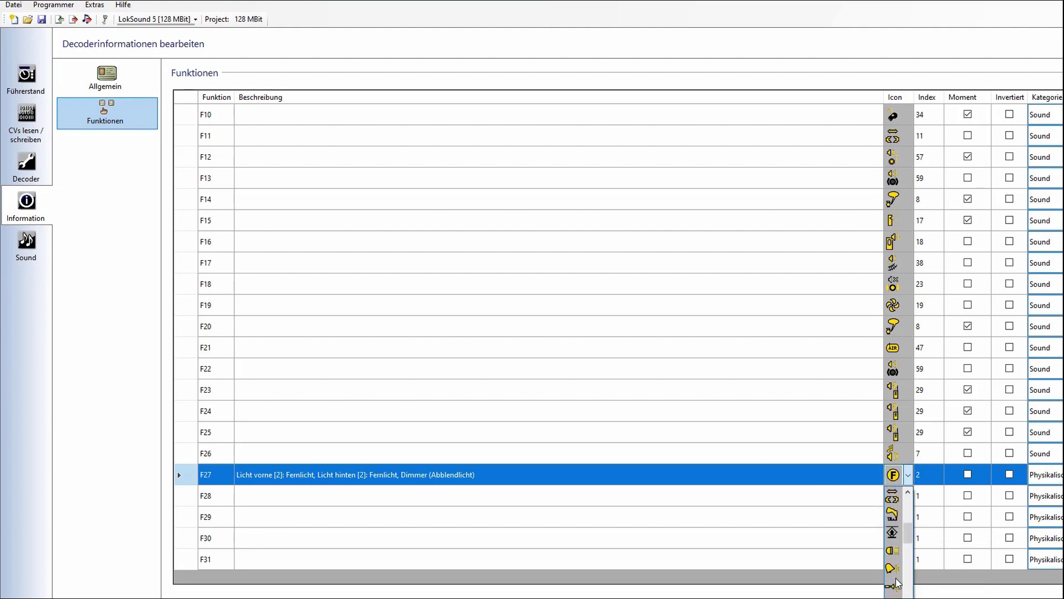
pyautogui.click(892, 551)
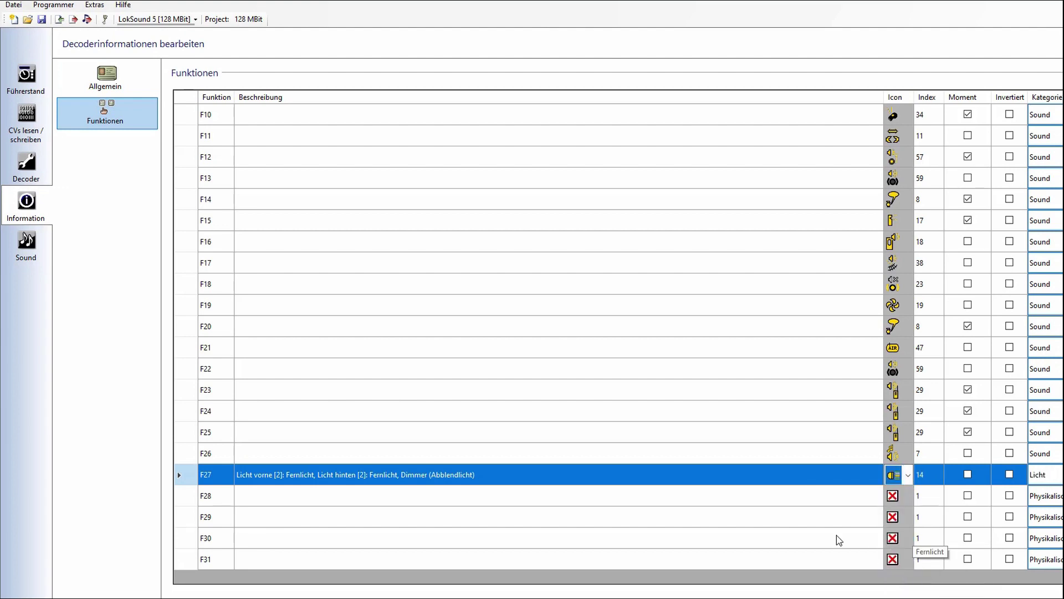
pyautogui.click(745, 451)
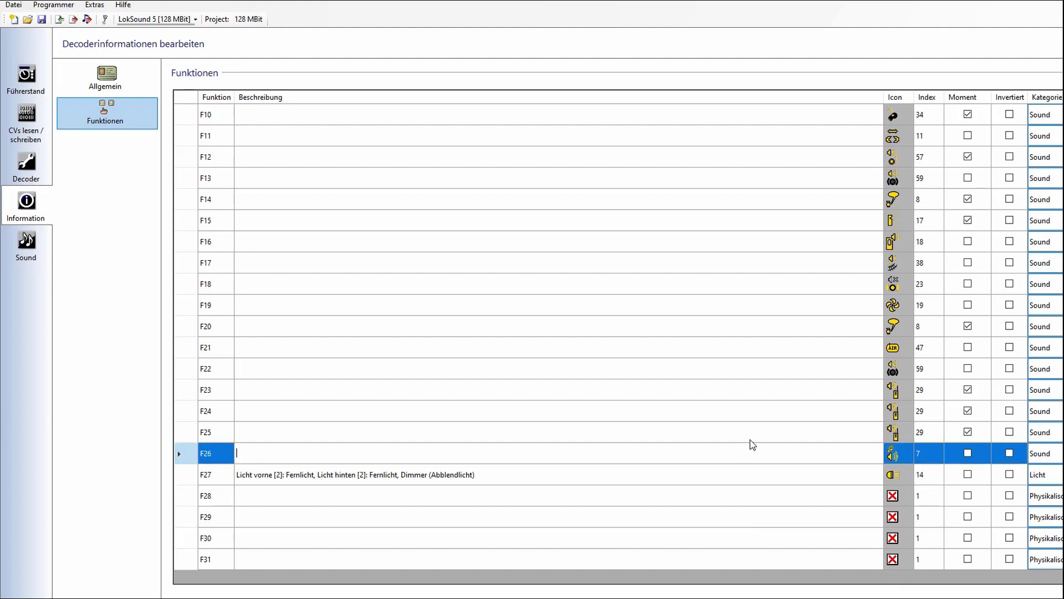
# Step: Write the decoder data with the new F27 icon and open the decoder test in the Führerstand
pyautogui.click(73, 19)
pyautogui.click(600, 344)
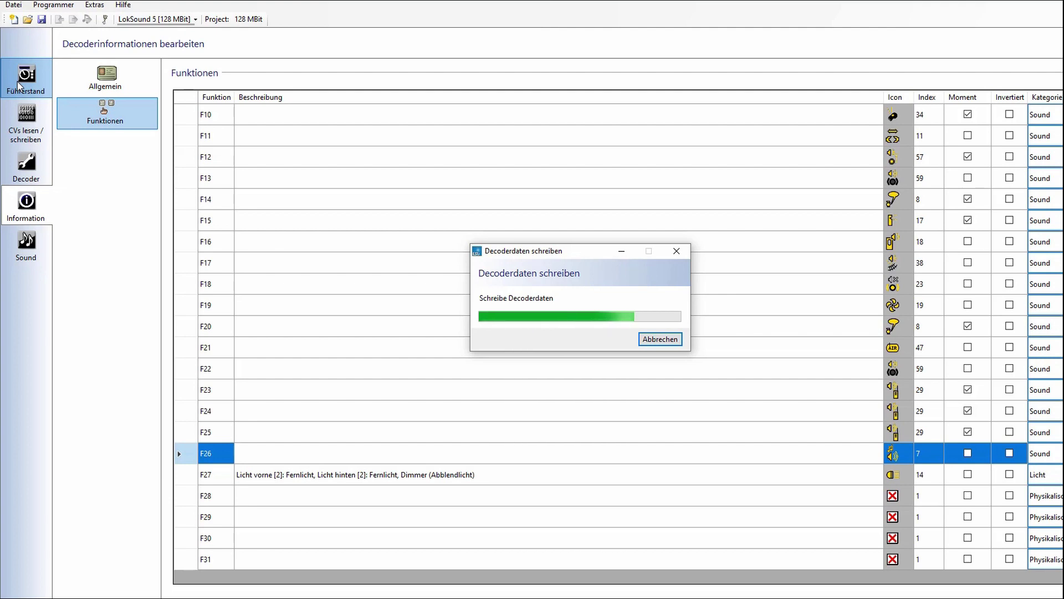
pyautogui.click(19, 86)
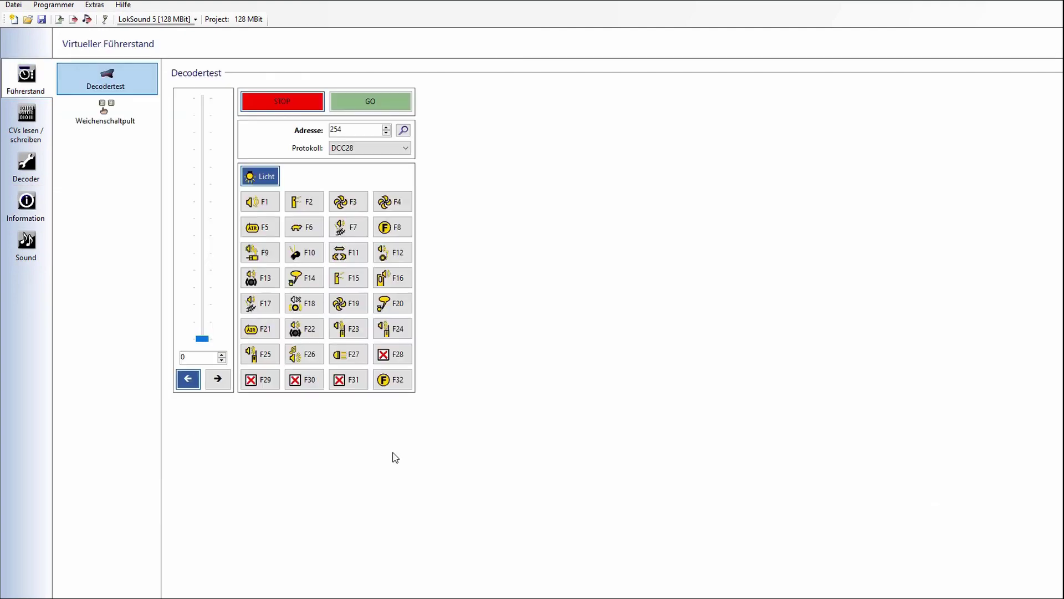
# Step: Test the F27 high beam function in the decoder test and switch the track power on
pyautogui.click(341, 358)
pyautogui.click(341, 358)
pyautogui.click(354, 106)
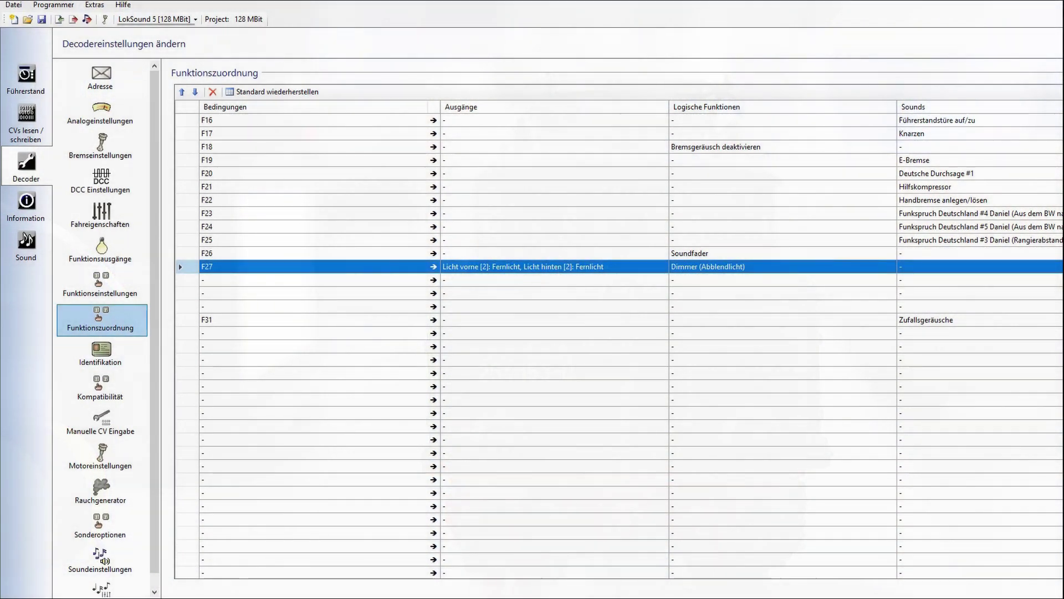
# Step: Add Licht vorne [2]: Fernlicht to the outputs of the Vorwärts, F0 row in the Funktionszuordnung
pyautogui.scroll(7, 529, 186)
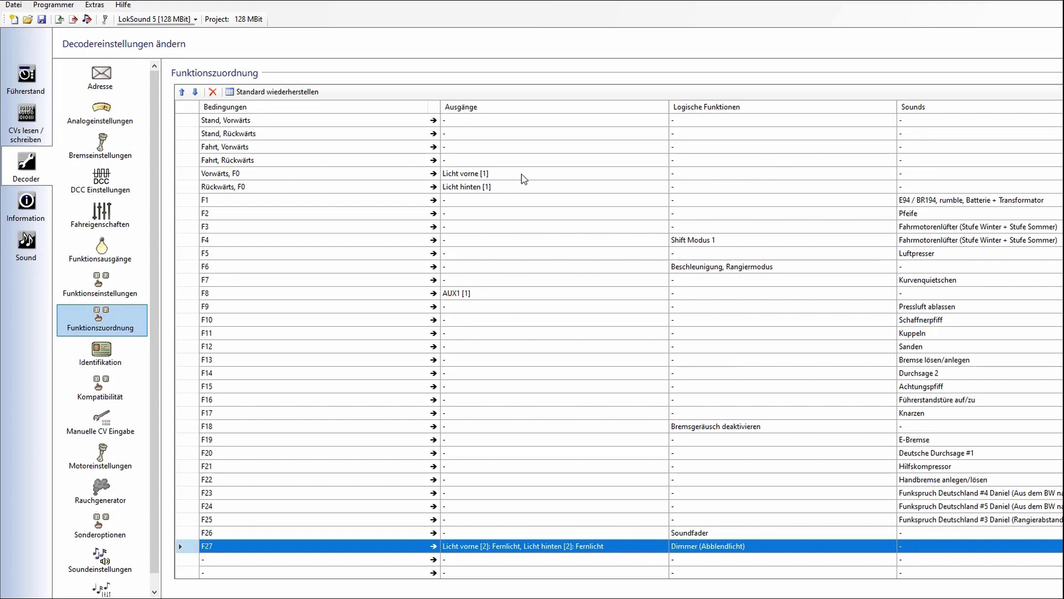
pyautogui.click(522, 175)
pyautogui.click(663, 173)
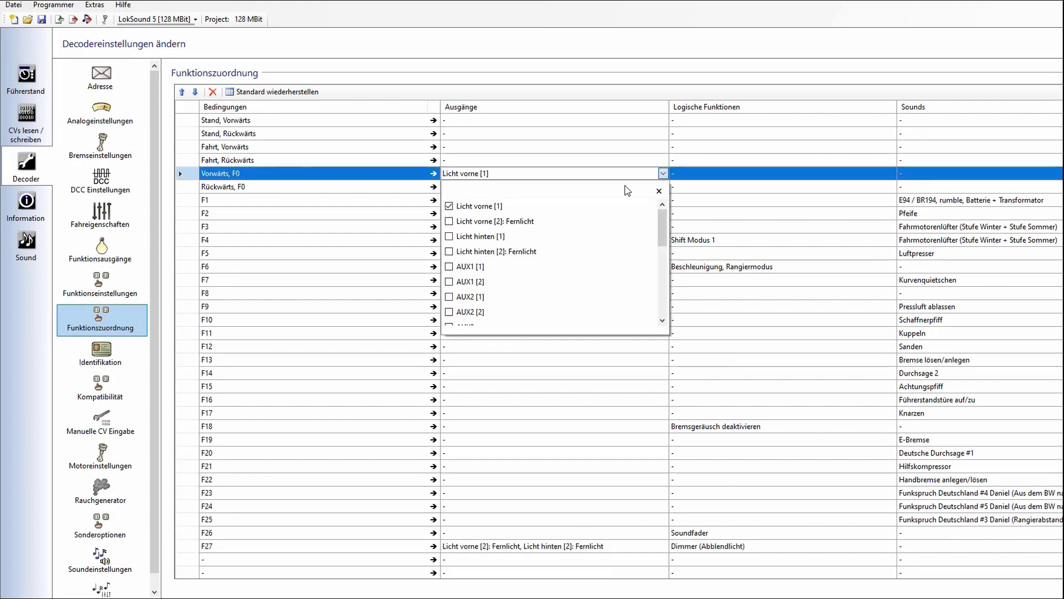
pyautogui.click(494, 222)
pyautogui.click(511, 157)
# Step: Add Licht hinten [2]: Fernlicht to the outputs of the Rückwärts, F0 row and write the configuration to the decoder
pyautogui.click(515, 190)
pyautogui.click(663, 188)
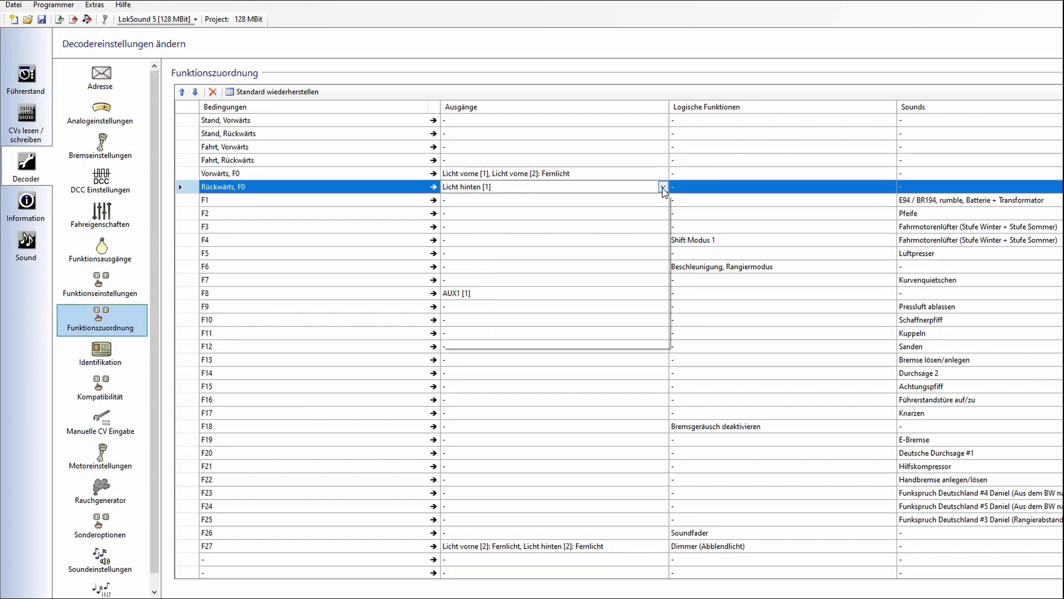
pyautogui.click(512, 266)
pyautogui.click(552, 188)
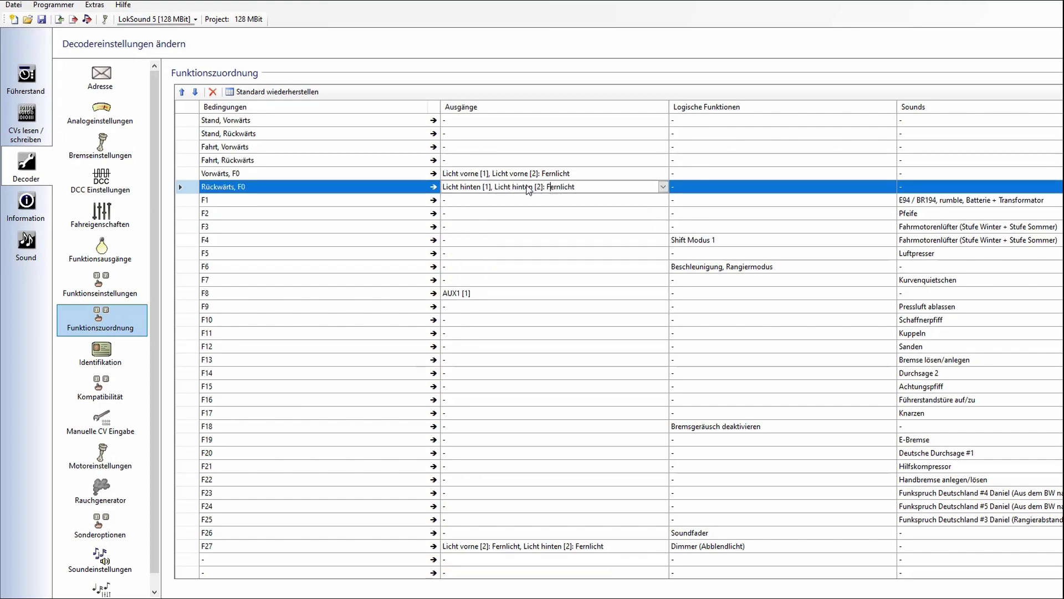
pyautogui.click(73, 19)
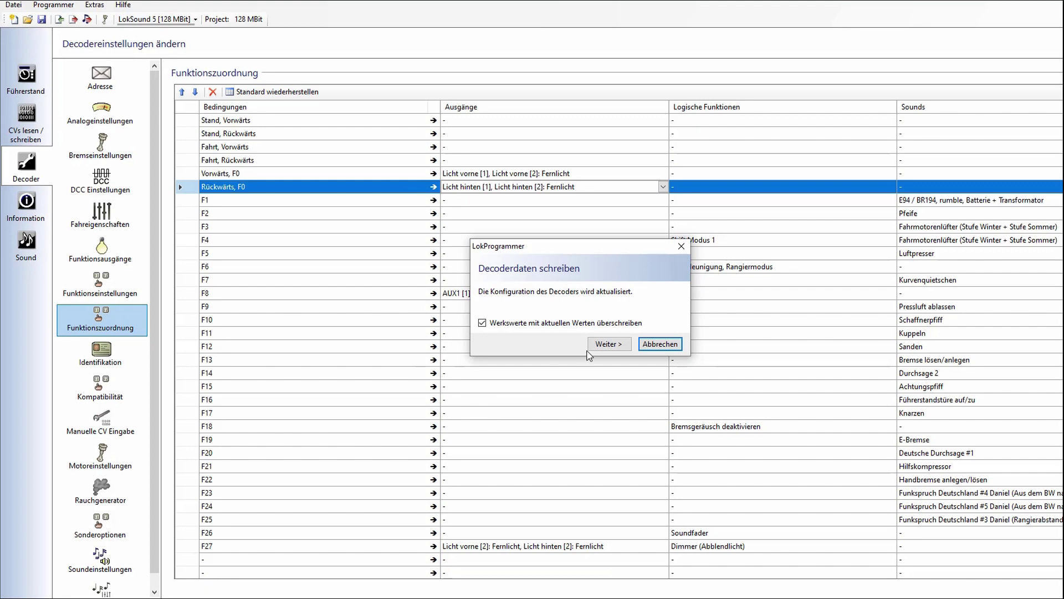
pyautogui.click(620, 346)
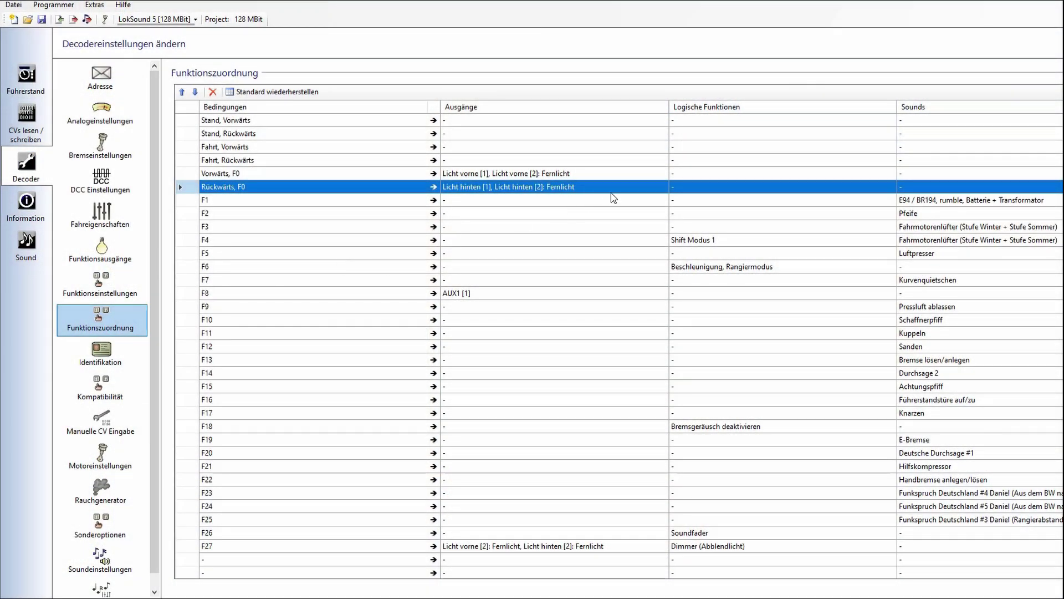
# Step: Remove Licht hinten [2]: Fernlicht from the Rückwärts, F0 row and Licht vorne [2]: Fernlicht from the Vorwärts, F0 row
pyautogui.click(624, 188)
pyautogui.click(663, 187)
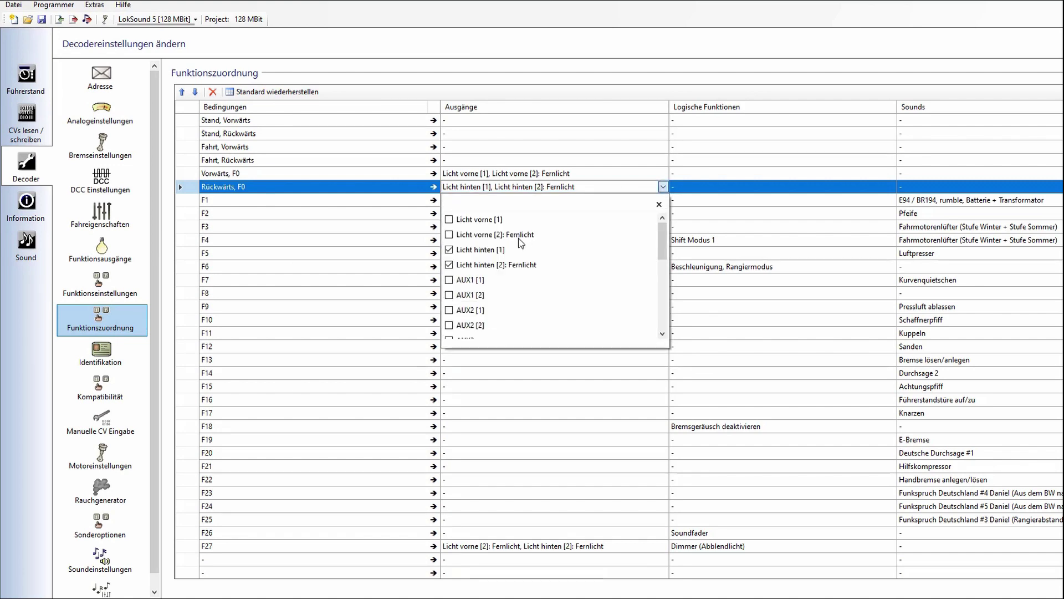
pyautogui.click(476, 262)
pyautogui.click(544, 175)
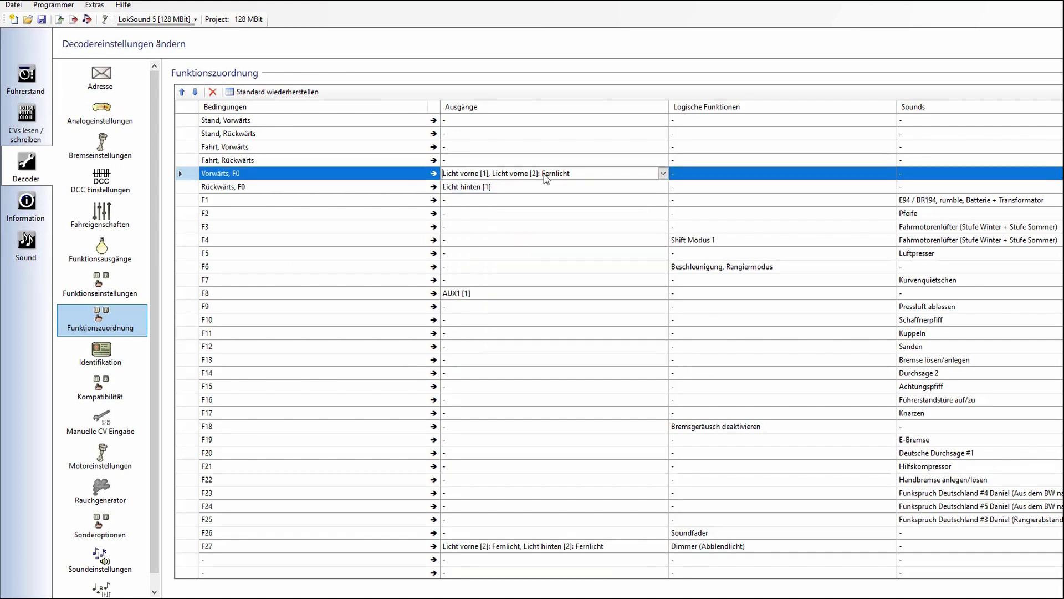
pyautogui.click(663, 173)
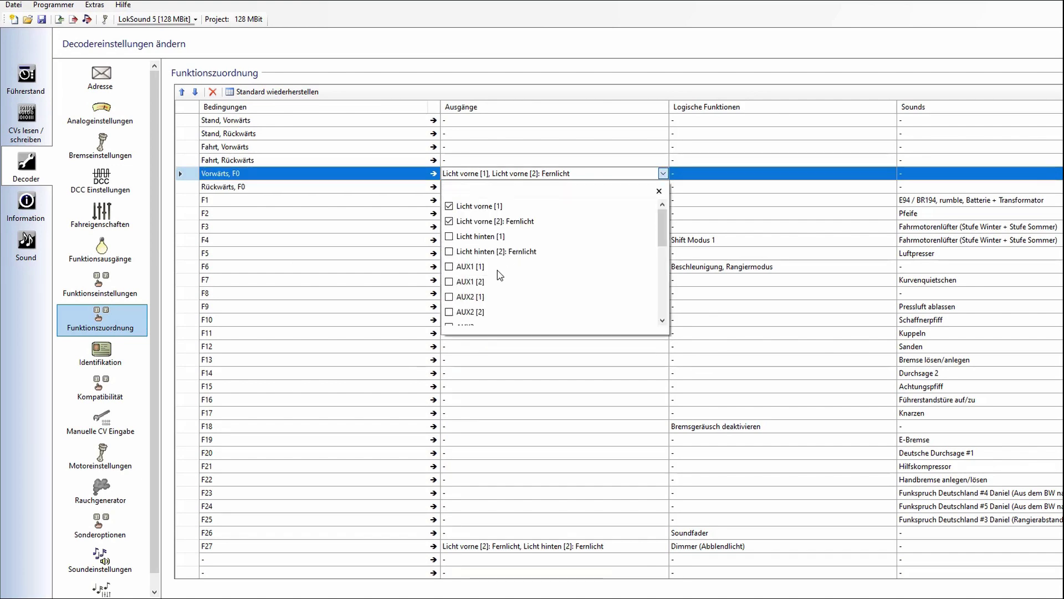
pyautogui.click(487, 223)
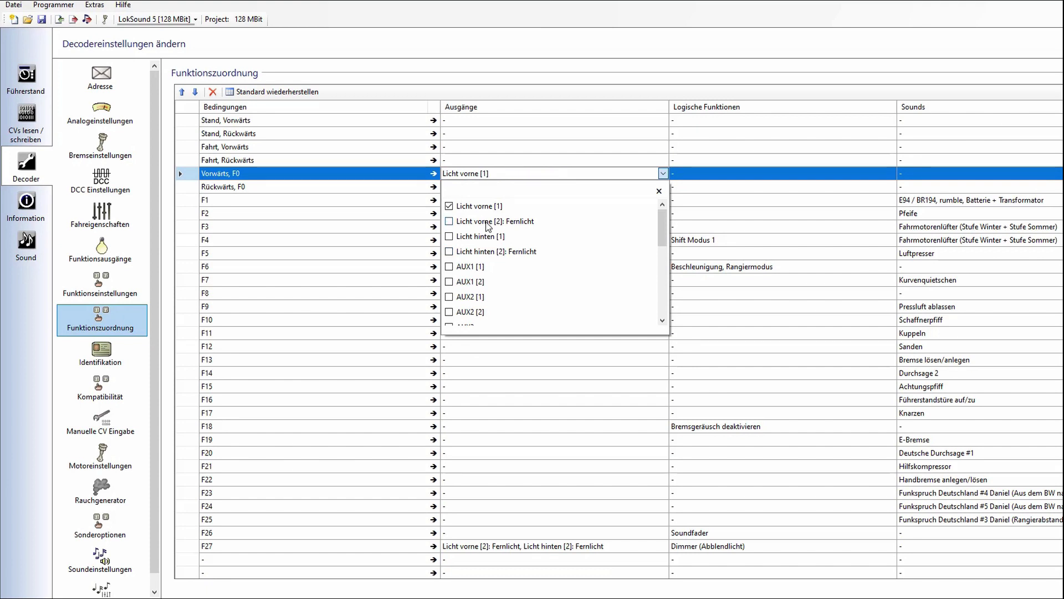
pyautogui.click(517, 177)
# Step: Examine the selectable outputs of the F27 row and the empty row below it
pyautogui.scroll(-5, 526, 388)
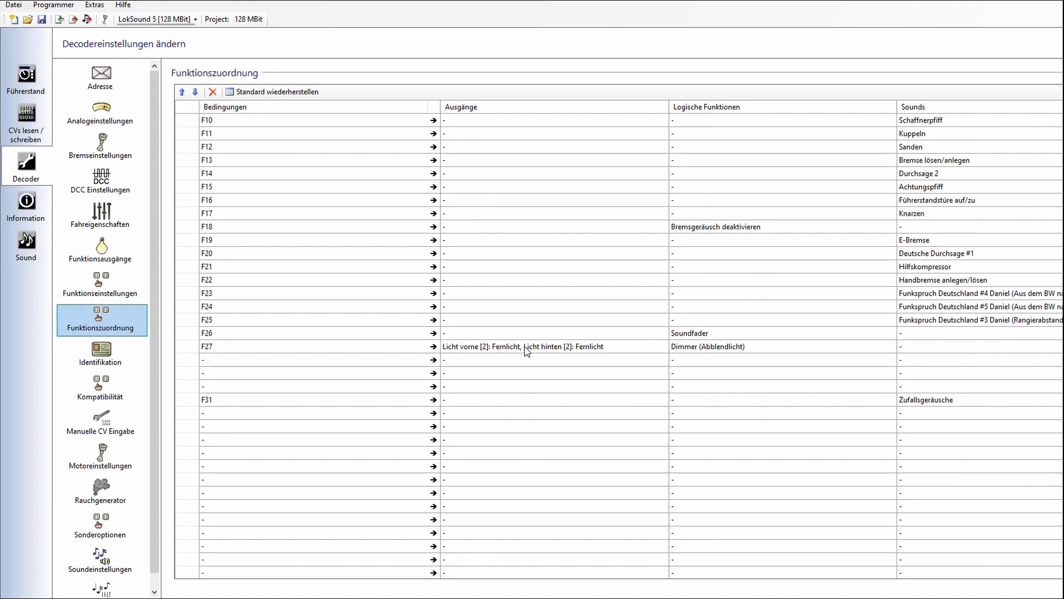
pyautogui.click(527, 349)
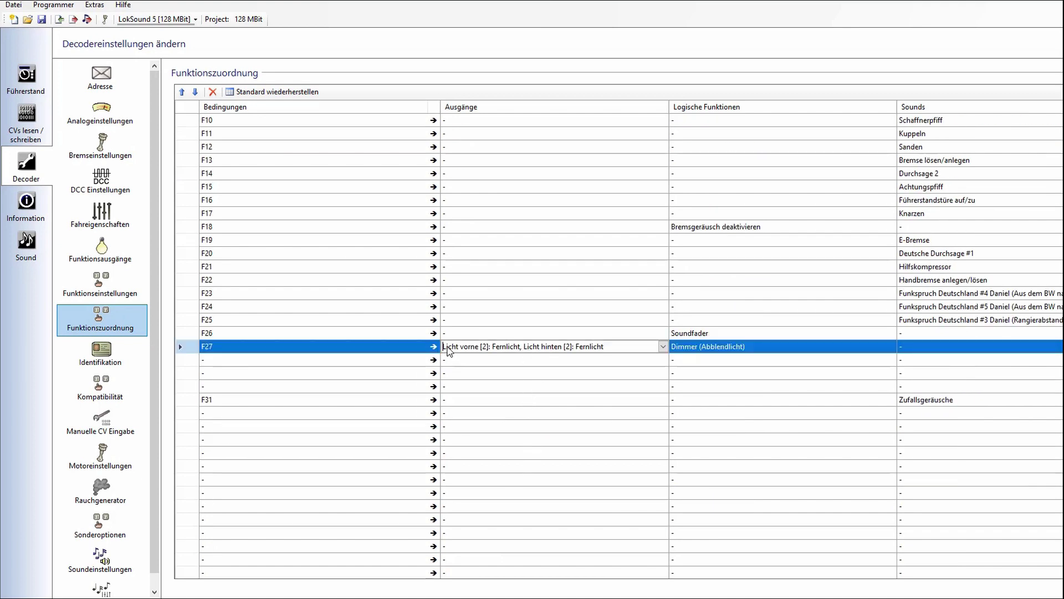
pyautogui.click(663, 348)
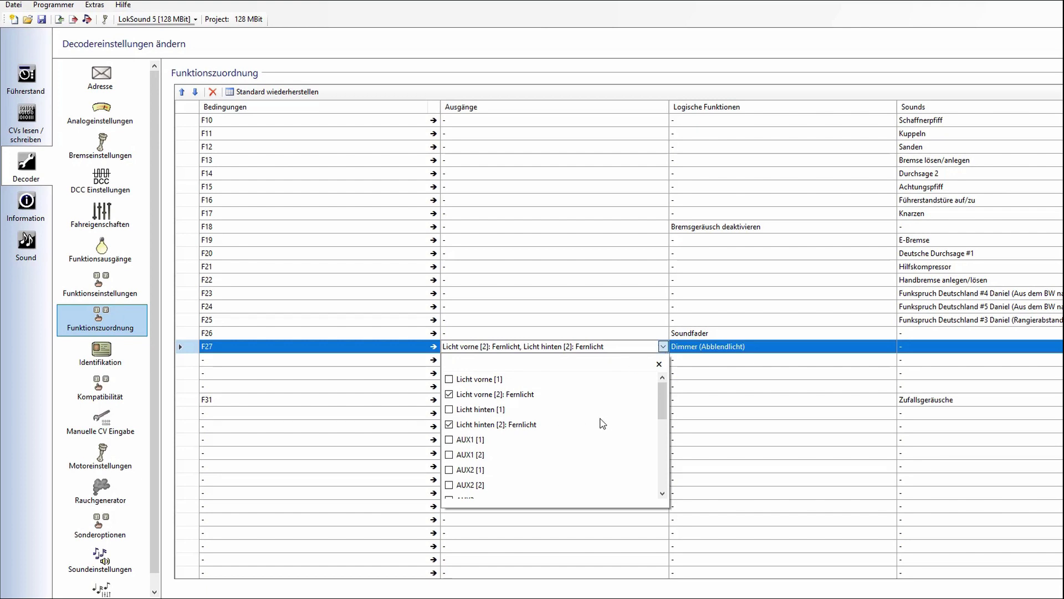
pyautogui.scroll(-4, 605, 415)
pyautogui.scroll(4, 604, 415)
pyautogui.click(399, 350)
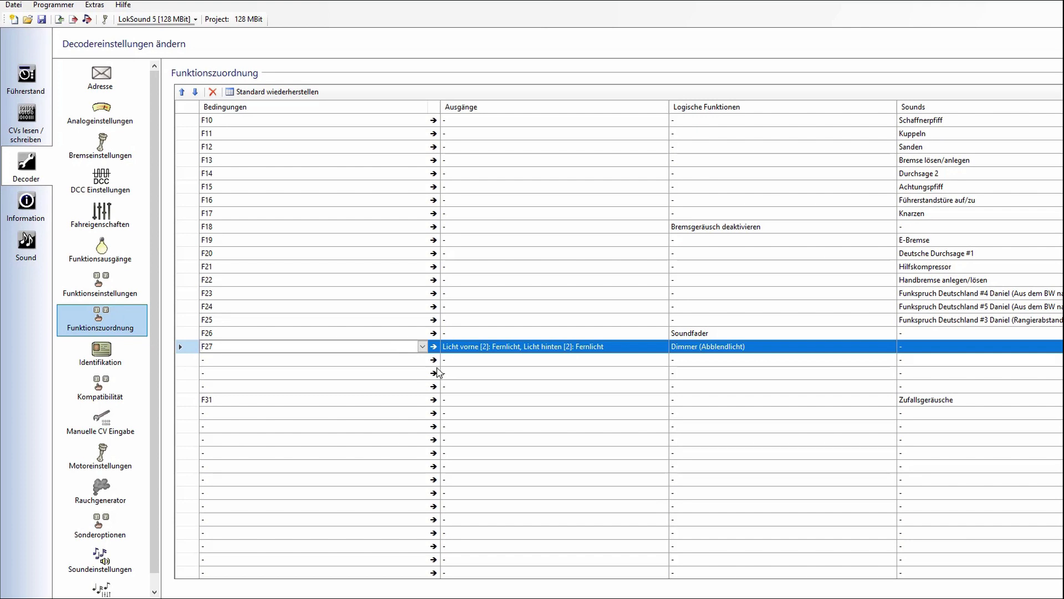
pyautogui.click(422, 359)
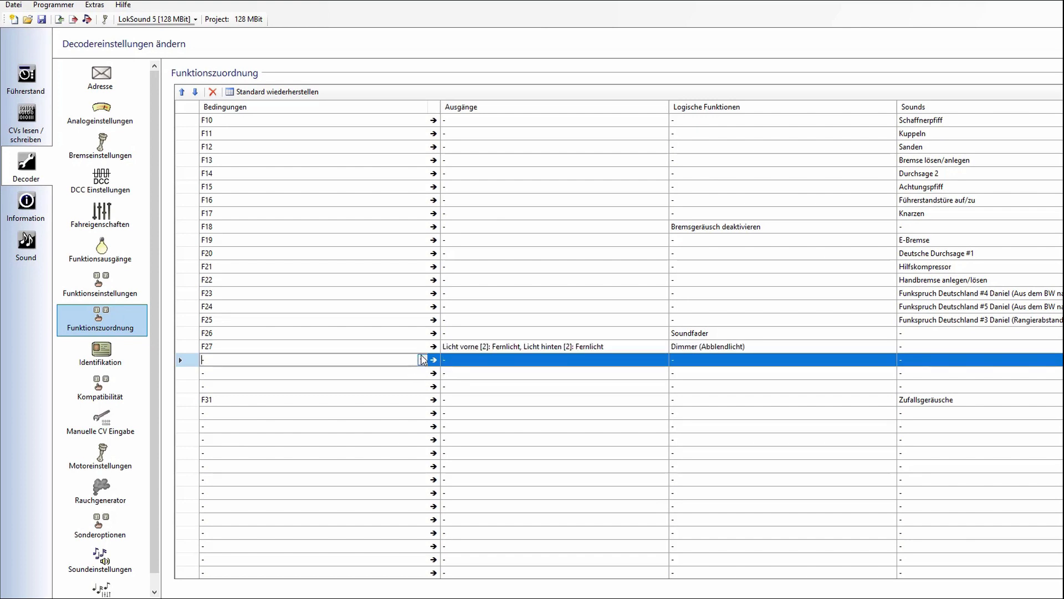
pyautogui.click(493, 346)
pyautogui.click(663, 347)
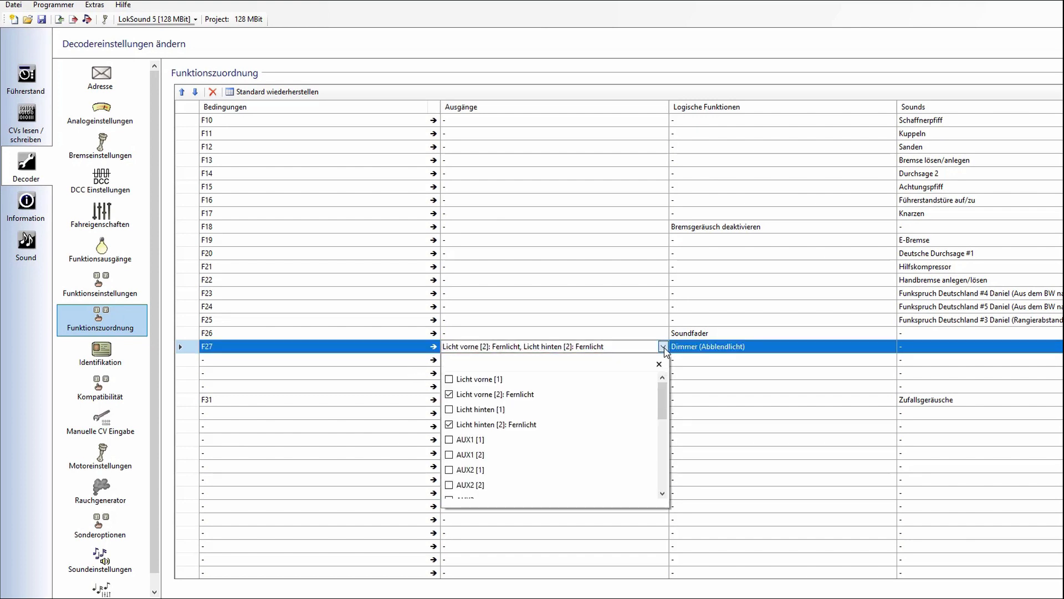
pyautogui.click(664, 348)
# Step: Restrict the F27 row's condition to forward travel by setting Richtung to Vorwärts
pyautogui.click(362, 350)
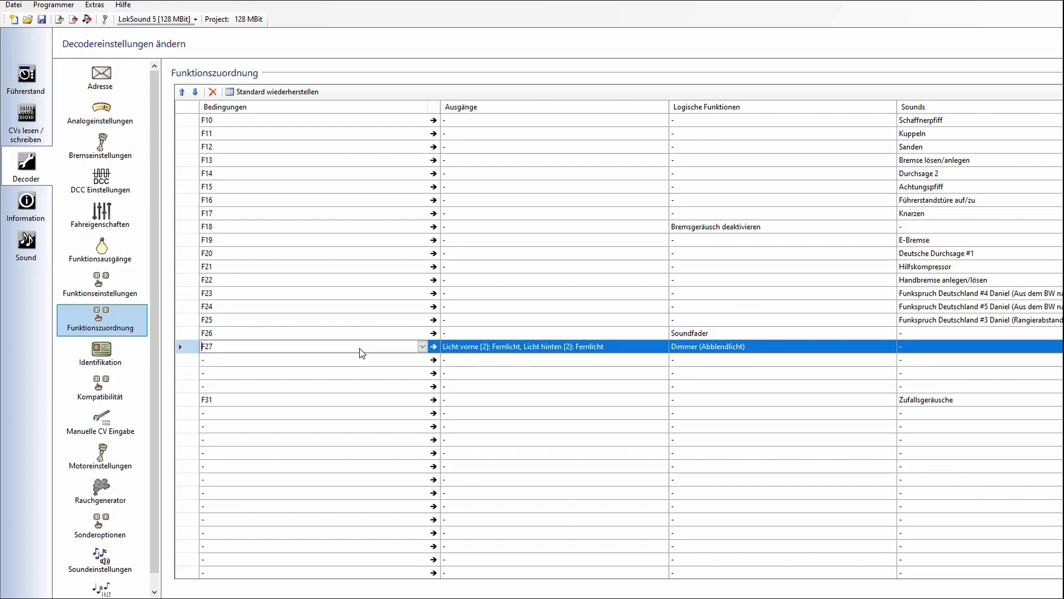
pyautogui.click(421, 348)
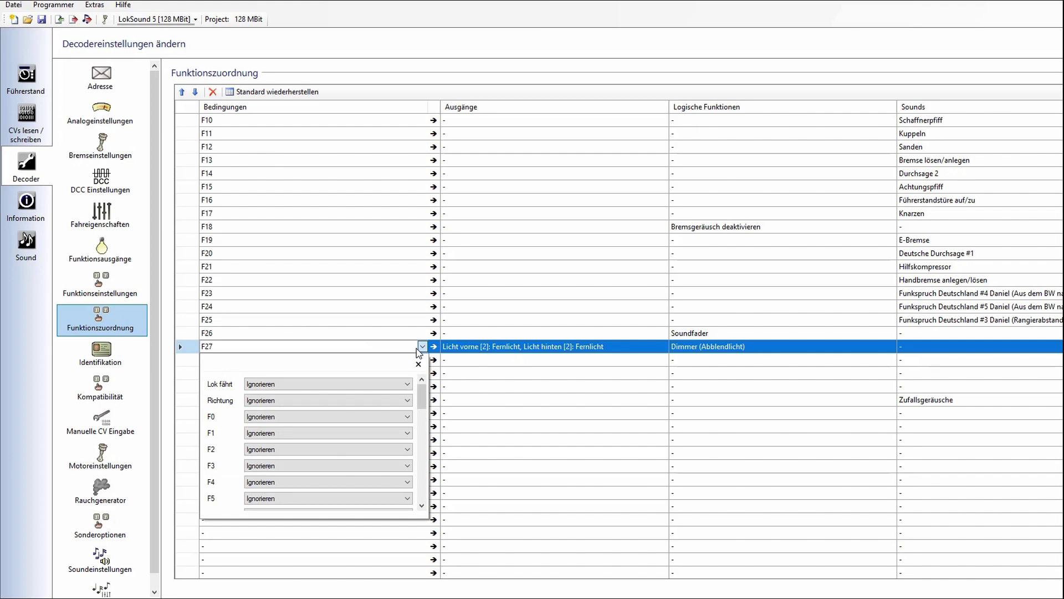
pyautogui.click(413, 387)
pyautogui.click(412, 388)
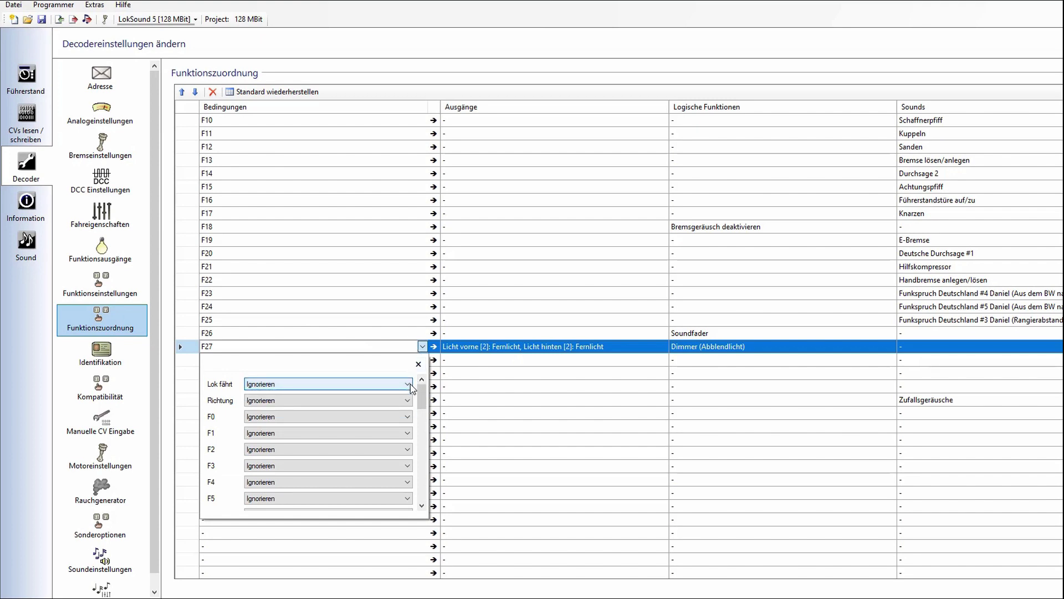
pyautogui.click(408, 401)
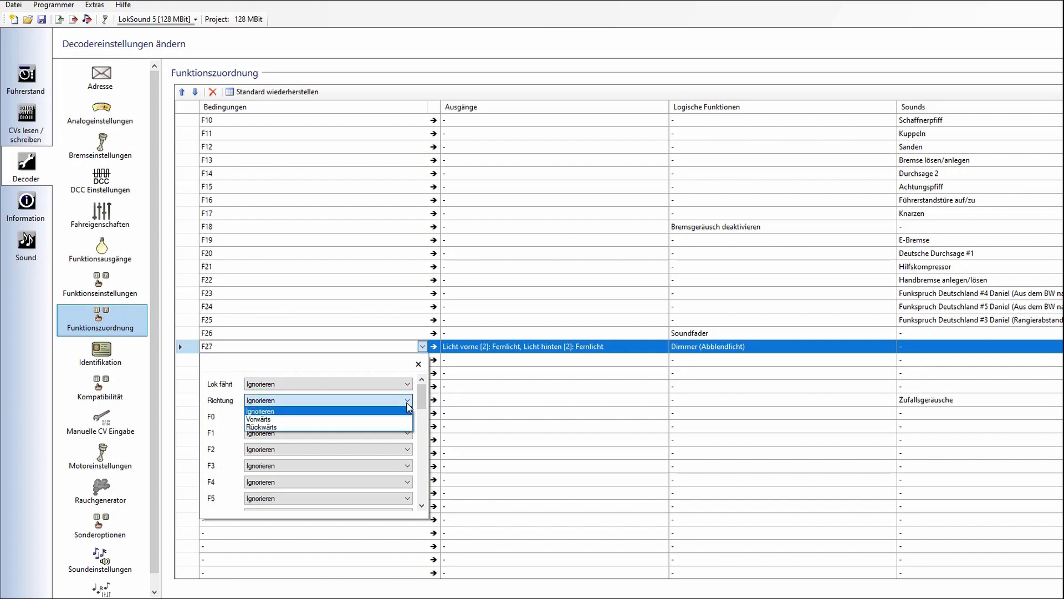
pyautogui.click(385, 421)
# Step: Remove Licht hinten [2]: Fernlicht from the outputs of the Vorwärts, F27 row
pyautogui.click(610, 347)
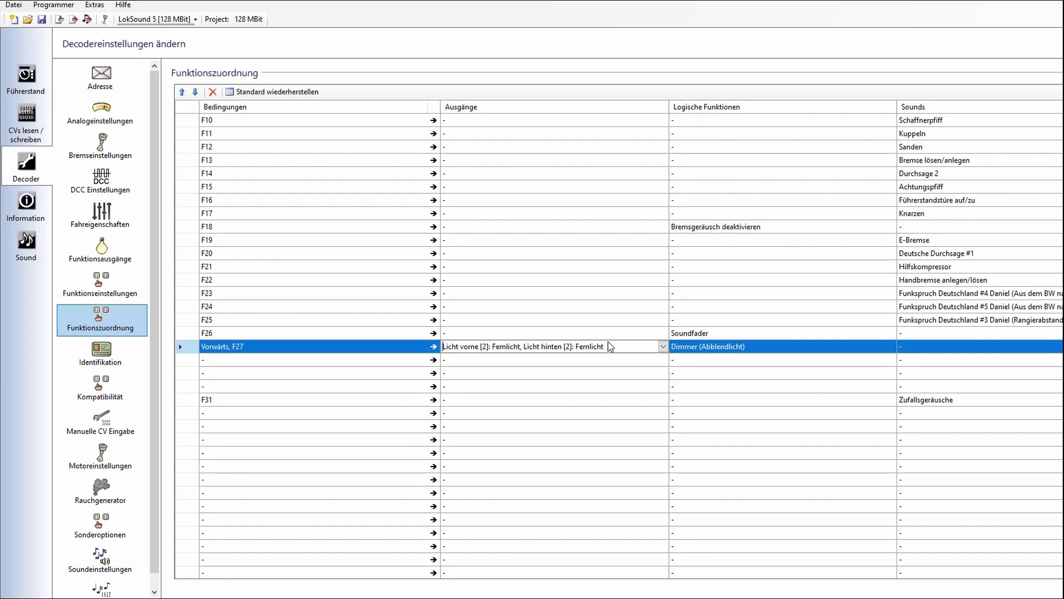
pyautogui.click(663, 347)
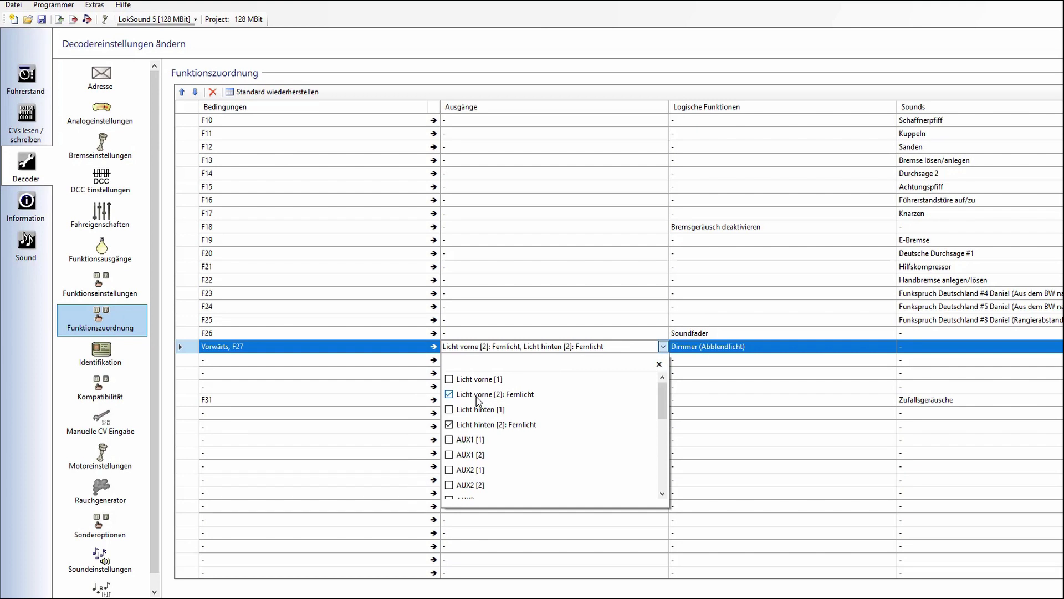
pyautogui.click(451, 426)
# Step: Set Richtung to Rückwärts as the condition of the empty row below Vorwärts, F27, leaving F1 on Ignorieren
pyautogui.click(404, 362)
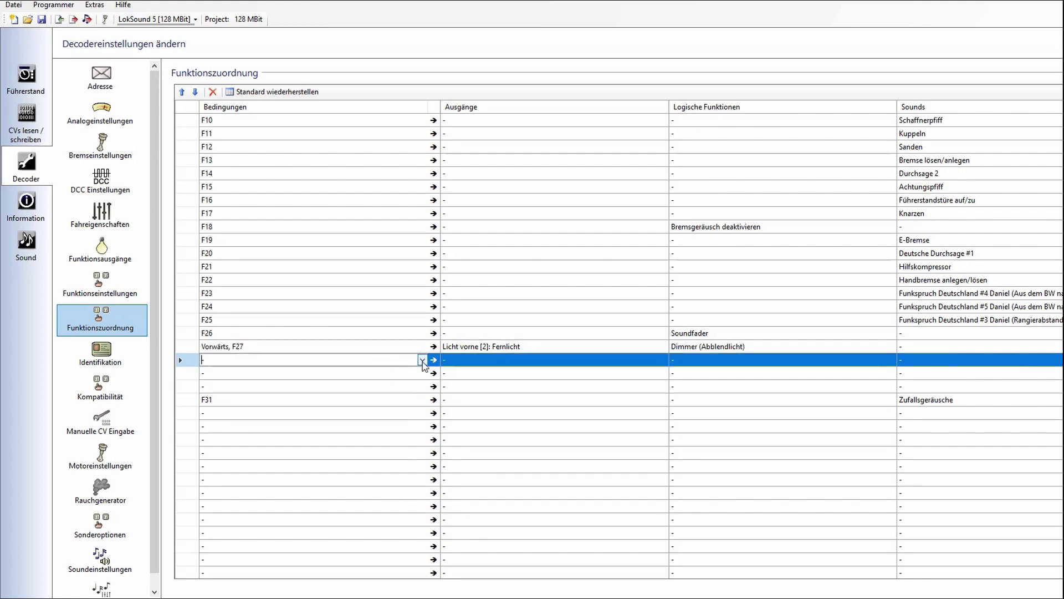
pyautogui.click(423, 360)
pyautogui.click(305, 414)
pyautogui.click(296, 447)
pyautogui.scroll(-1, 328, 452)
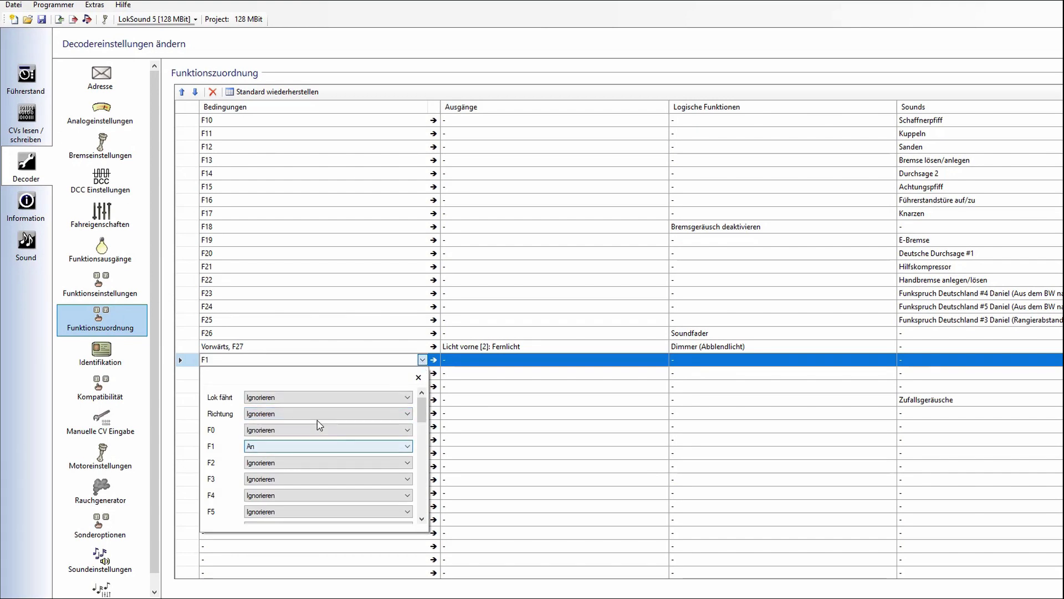
pyautogui.click(316, 420)
pyautogui.click(278, 436)
pyautogui.click(277, 445)
pyautogui.click(279, 457)
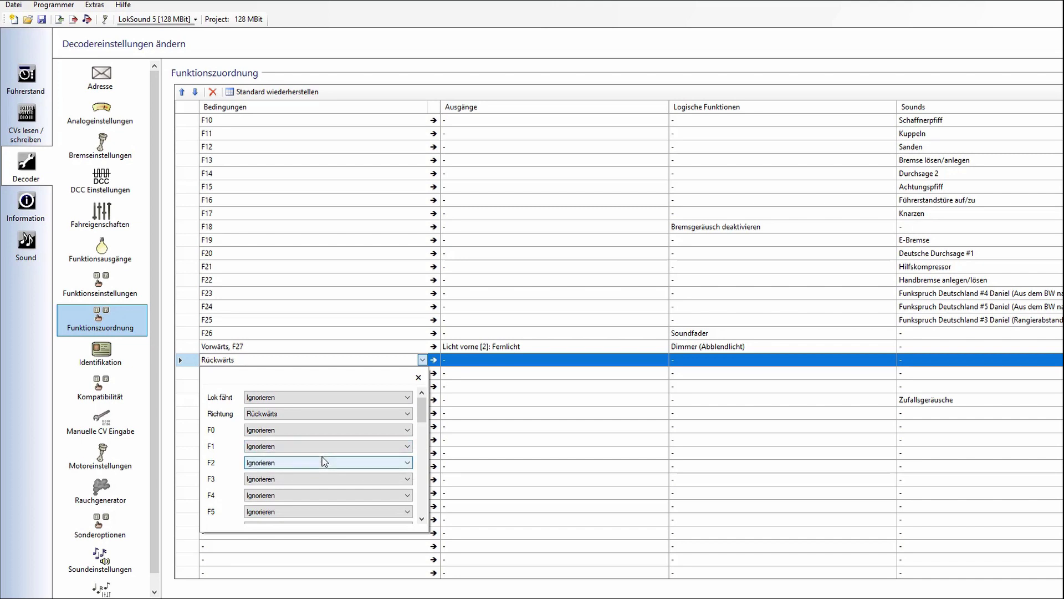
# Step: Add F27 set to An to the conditions of the new Rückwärts row
pyautogui.moveTo(422, 410); pyautogui.dragTo(398, 490)
pyautogui.click(332, 425)
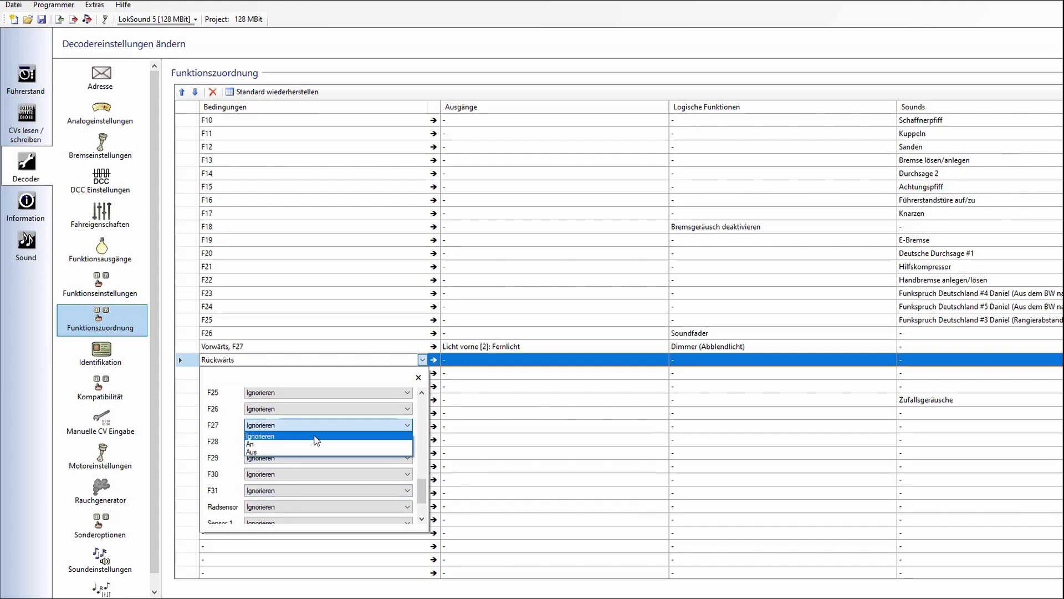
pyautogui.click(311, 444)
pyautogui.moveTo(421, 492); pyautogui.dragTo(422, 407)
# Step: Assign the output Licht hinten [2]: Fernlicht to the Rückwärts, F27 row
pyautogui.click(503, 360)
pyautogui.click(663, 359)
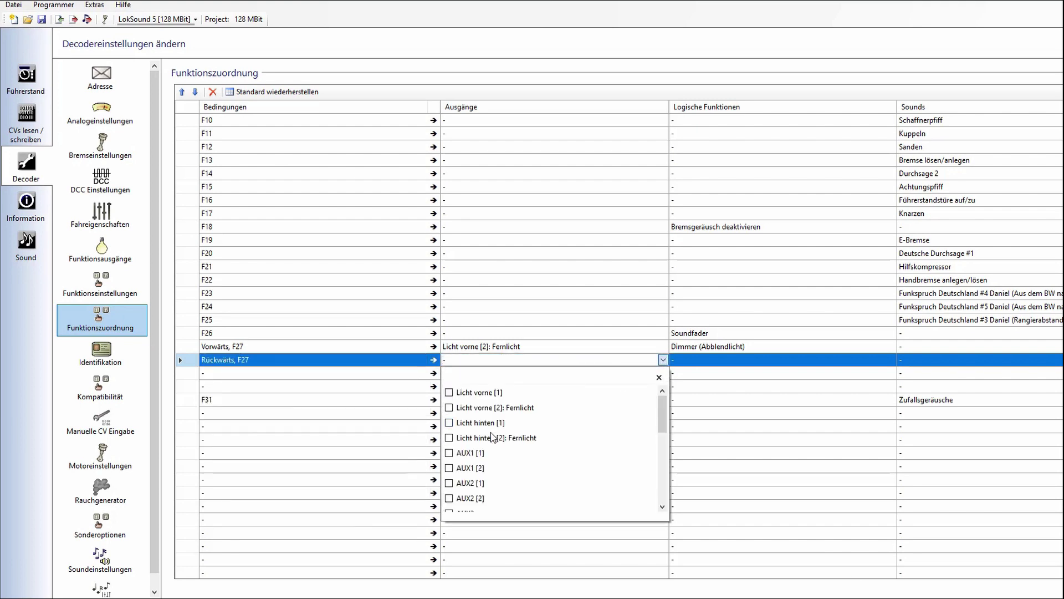
pyautogui.click(480, 438)
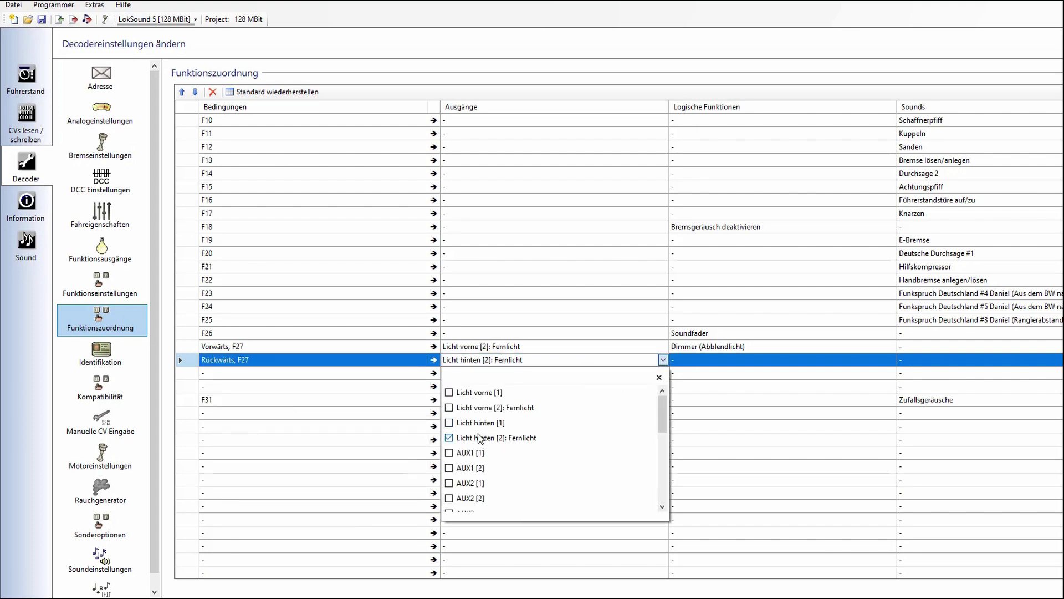
pyautogui.click(570, 321)
# Step: Assign the logical function Dimmer (Abblendlicht) to the Rückwärts, F27 row
pyautogui.click(723, 361)
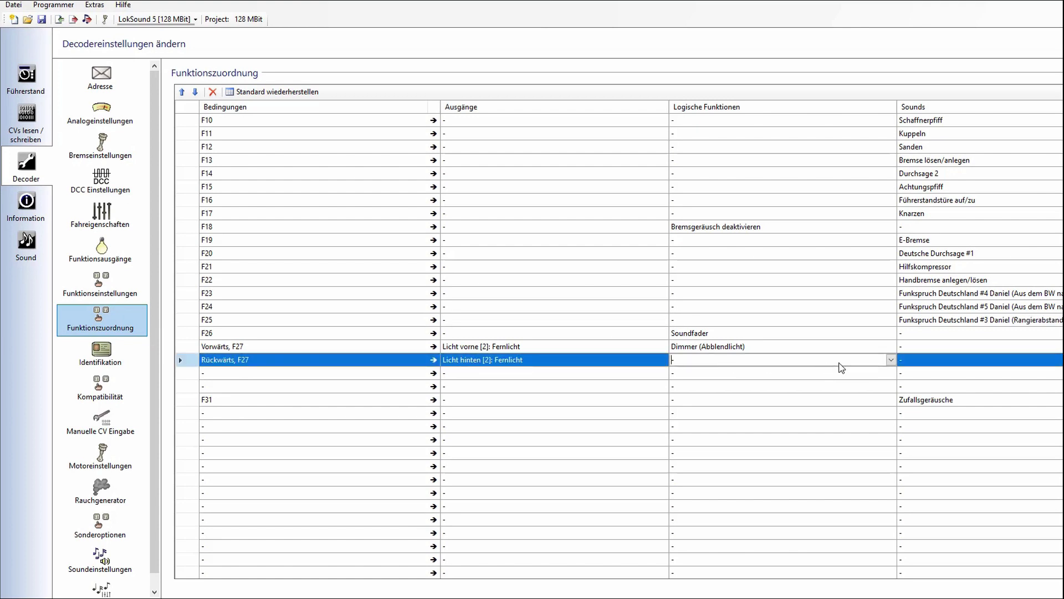
pyautogui.click(891, 360)
pyautogui.click(697, 439)
pyautogui.click(595, 397)
# Step: Write the updated configuration to the decoder and switch on F27 in the Führerstand's decoder test
pyautogui.click(65, 24)
pyautogui.click(607, 345)
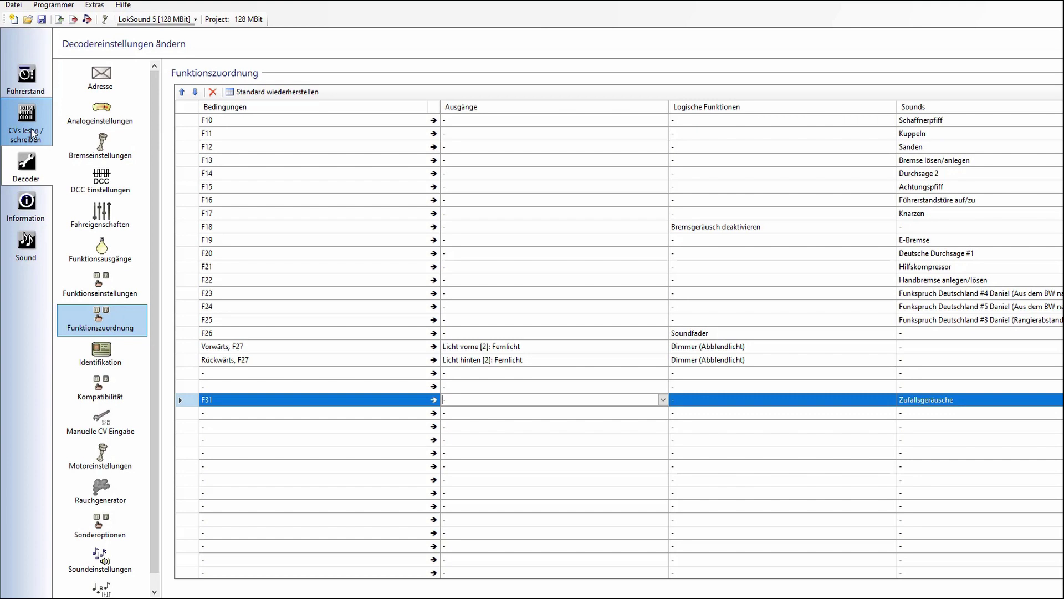
pyautogui.click(25, 88)
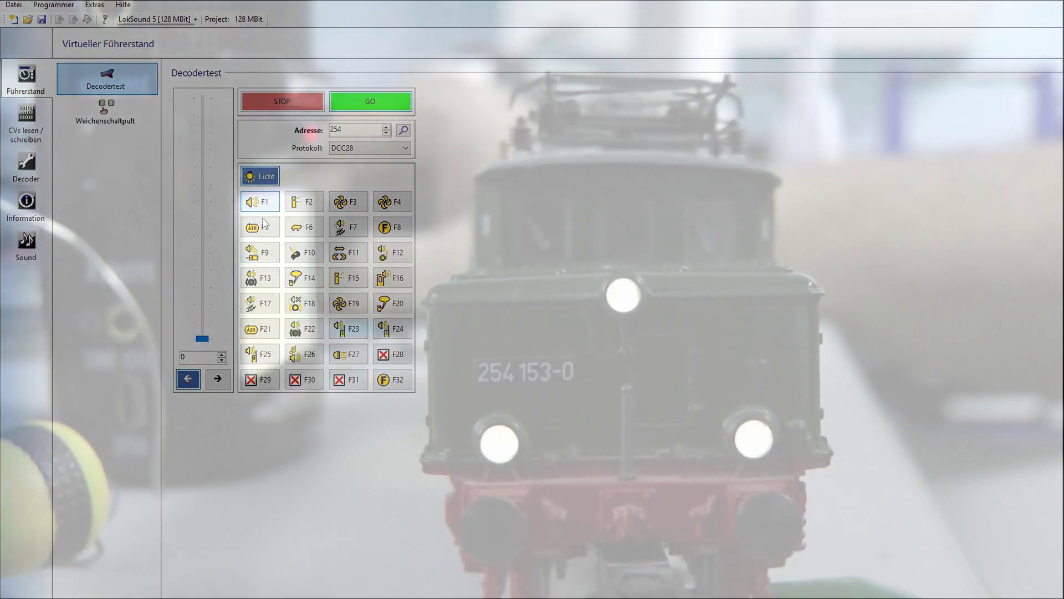
pyautogui.click(343, 356)
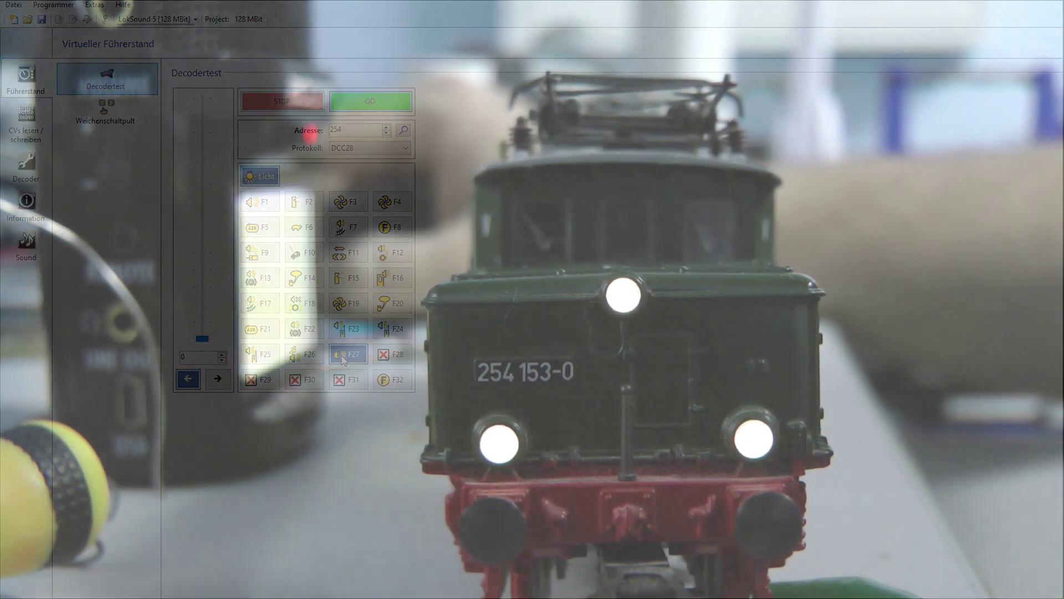